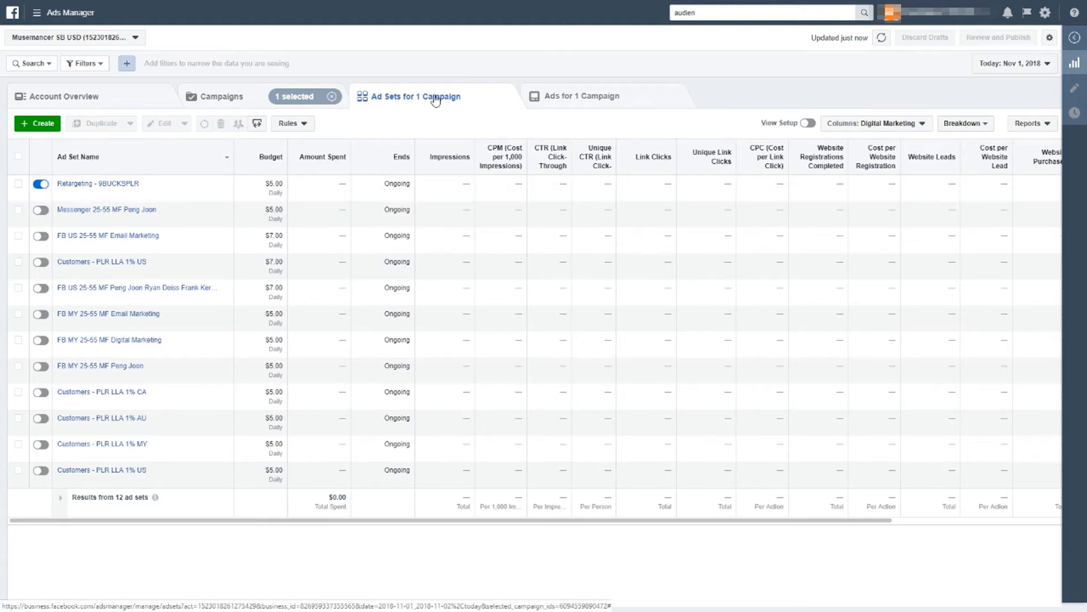
mouse_move(141, 192)
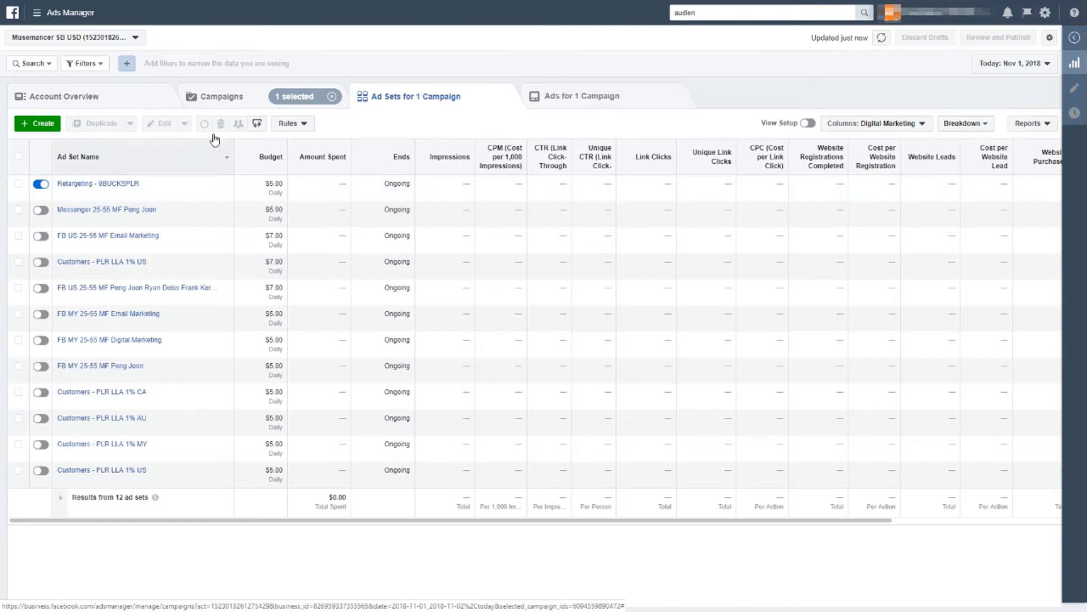
click(231, 102)
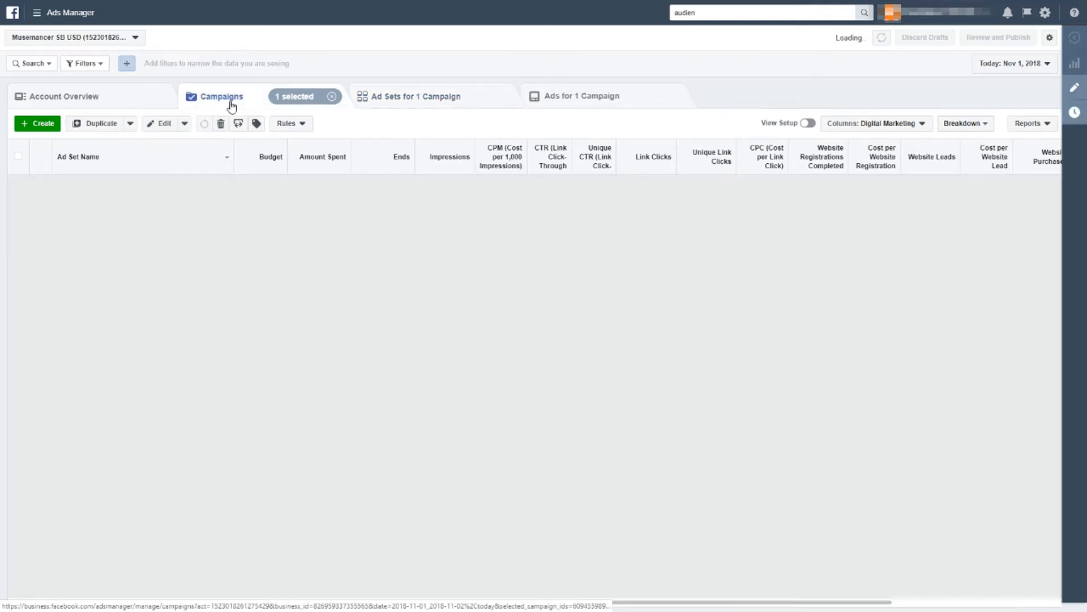
click(45, 121)
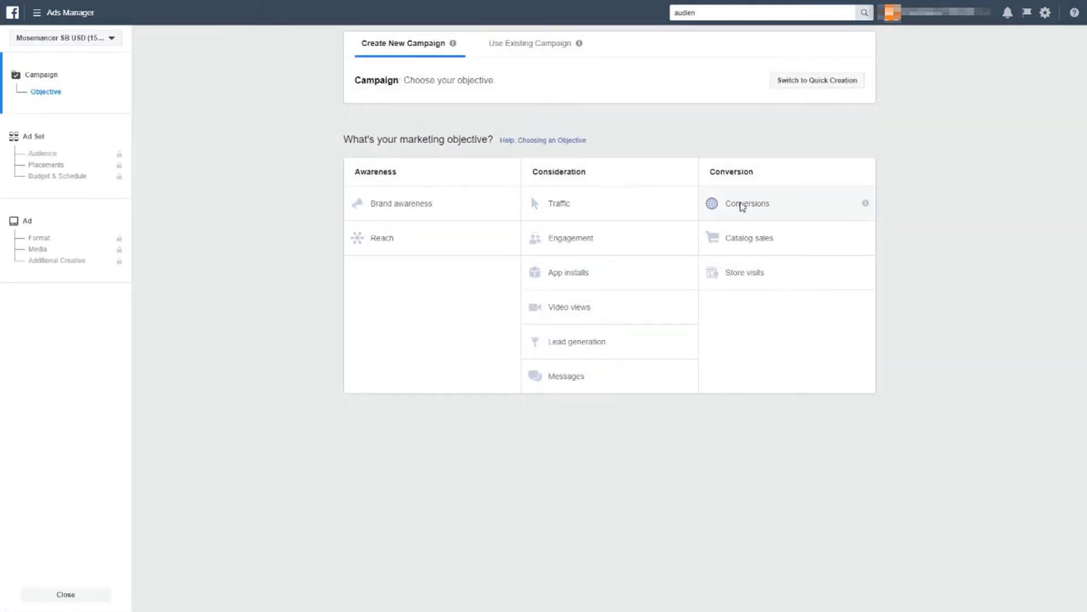
click(745, 207)
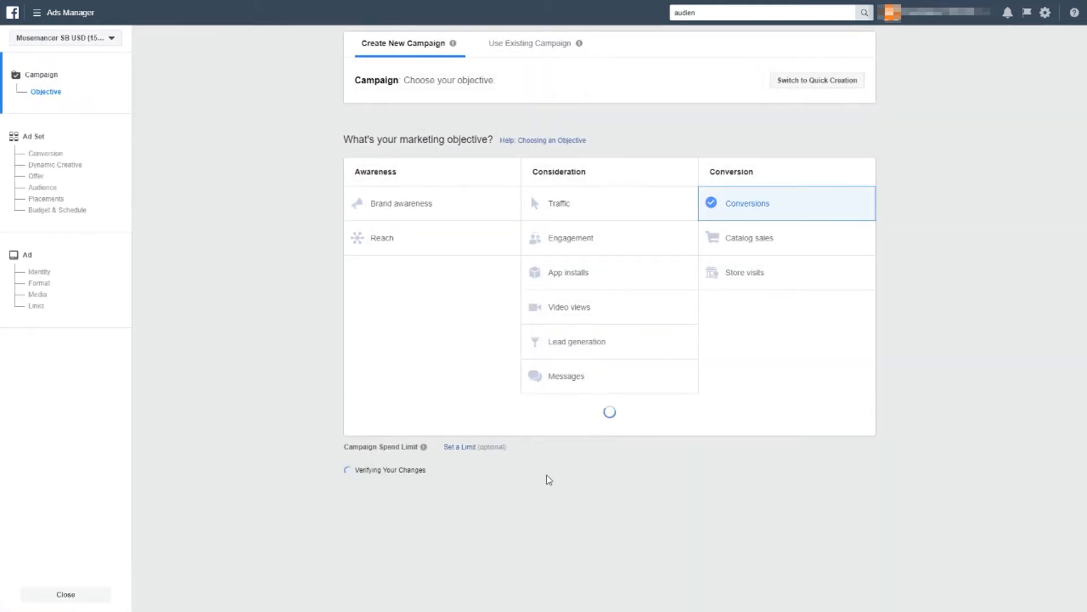
double_click(607, 429)
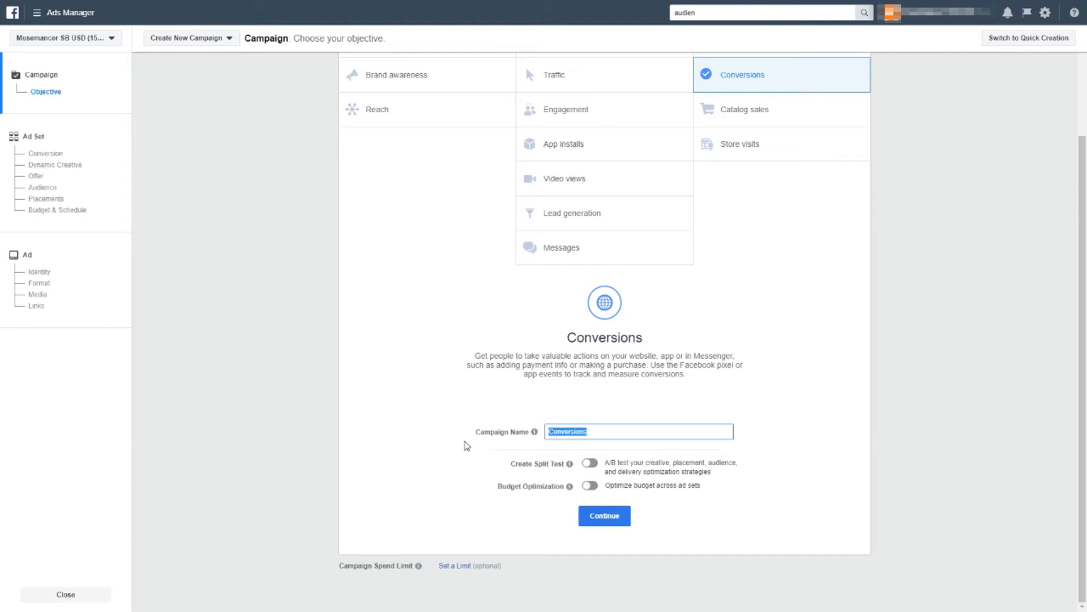
text(Retargeting -)
scroll(432, 371, up, 2)
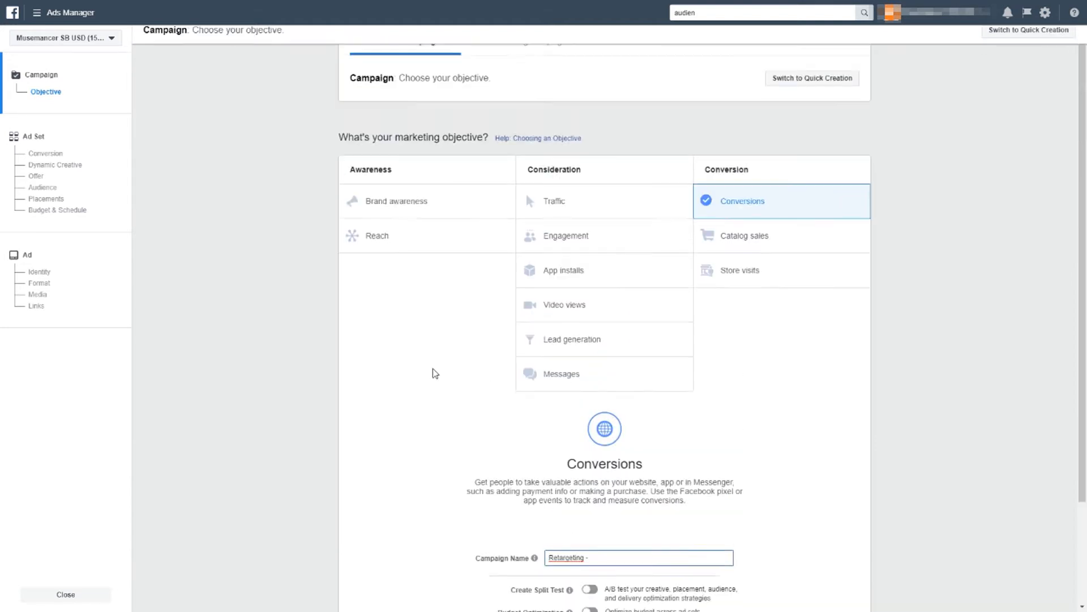
scroll(479, 368, down, 2)
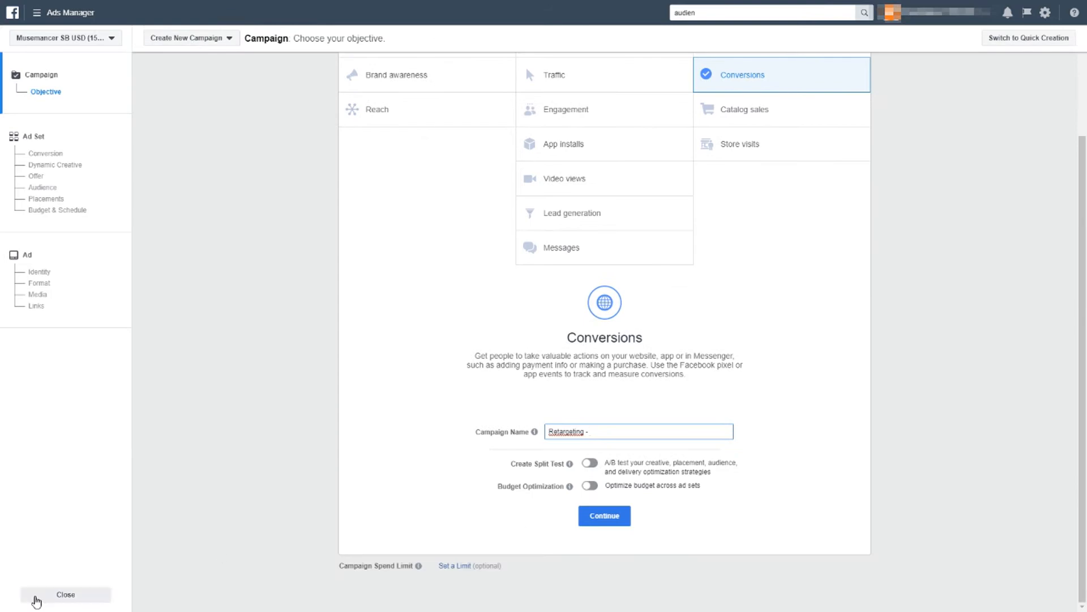
click(34, 596)
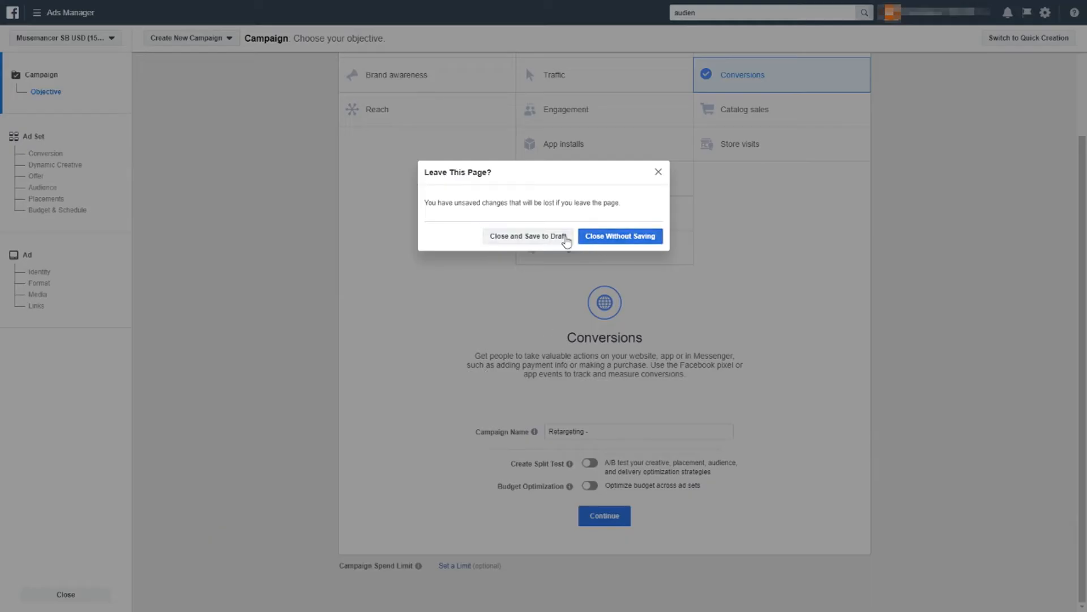
click(605, 240)
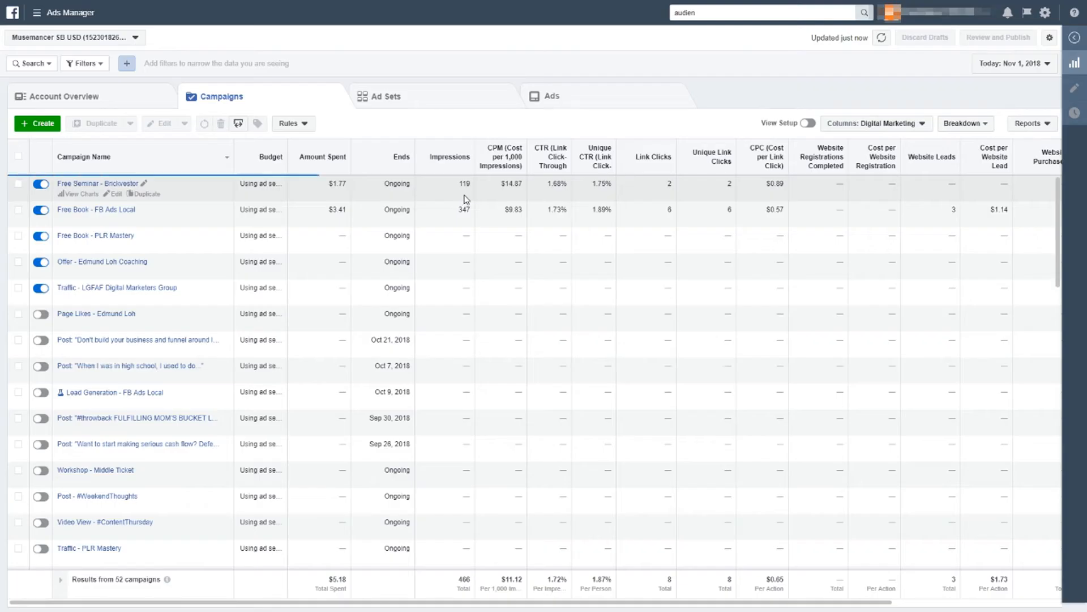
Step: Open the Retargeting - 9BUCKSPLR ad set of the Free Book - PLR Mastery campaign for editing
click(18, 236)
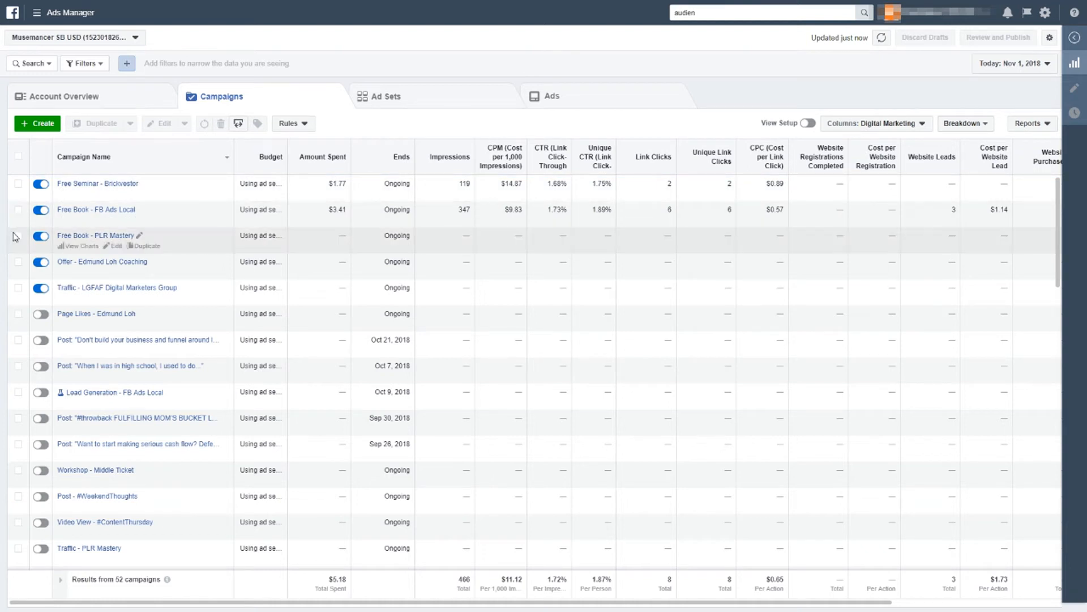
click(425, 97)
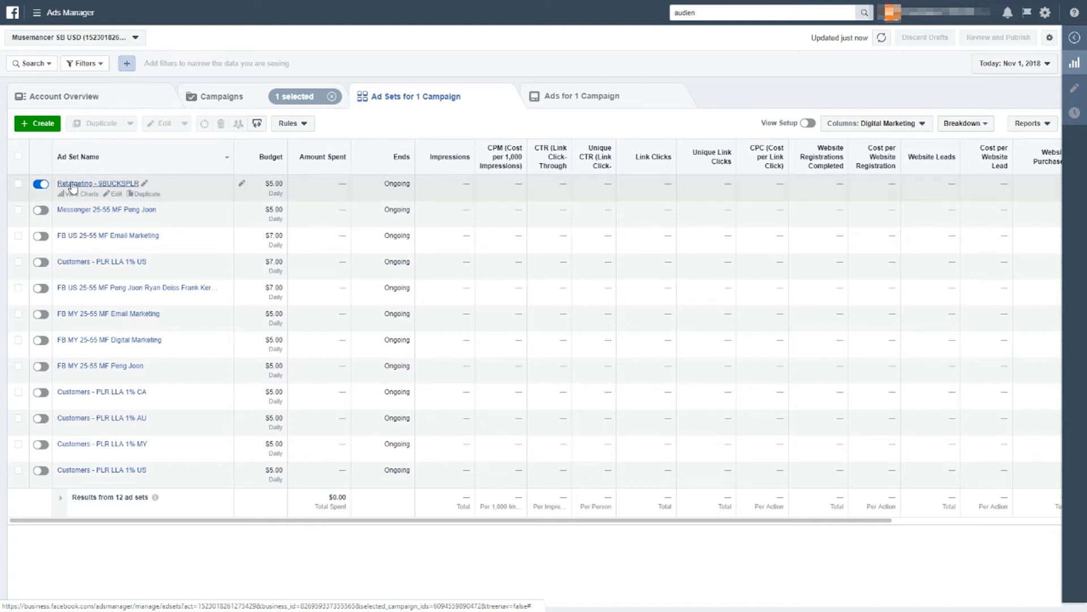
click(18, 183)
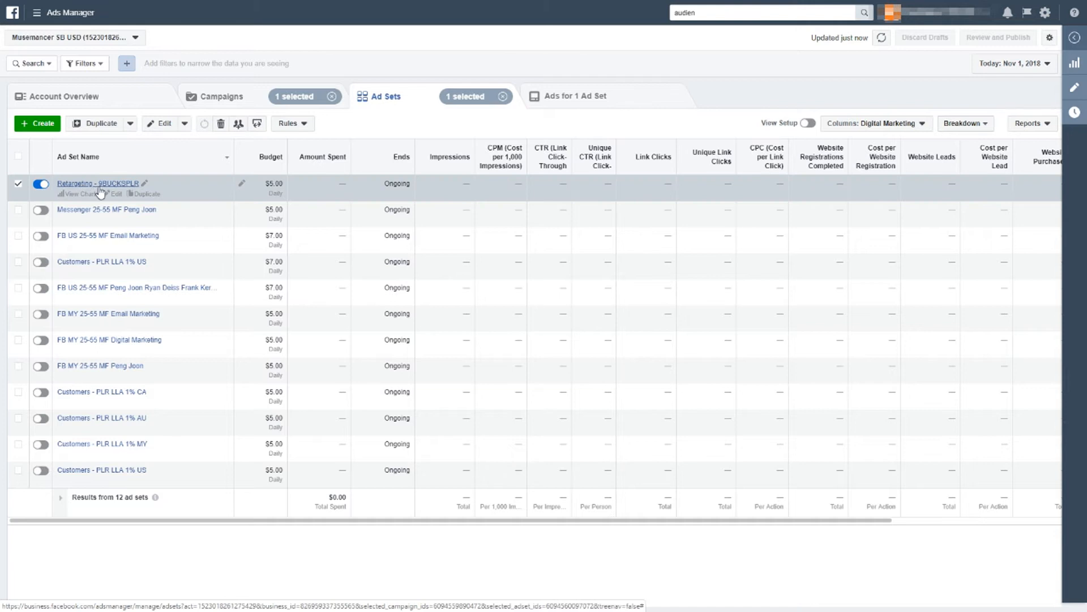
click(116, 194)
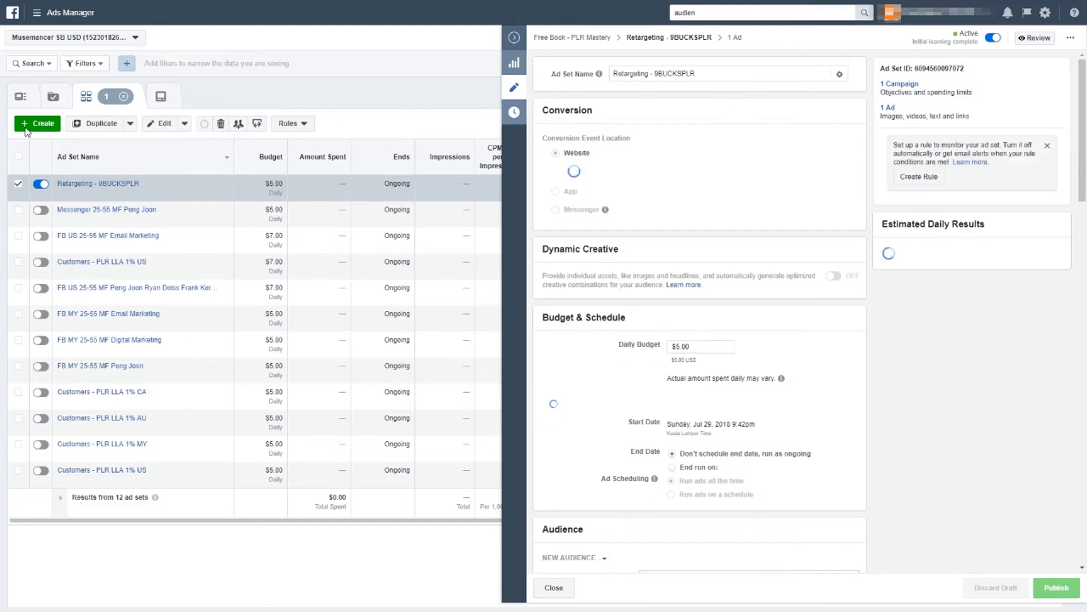
Step: Review the ad set's name, conversion event, budget and schedule settings
click(641, 79)
click(643, 111)
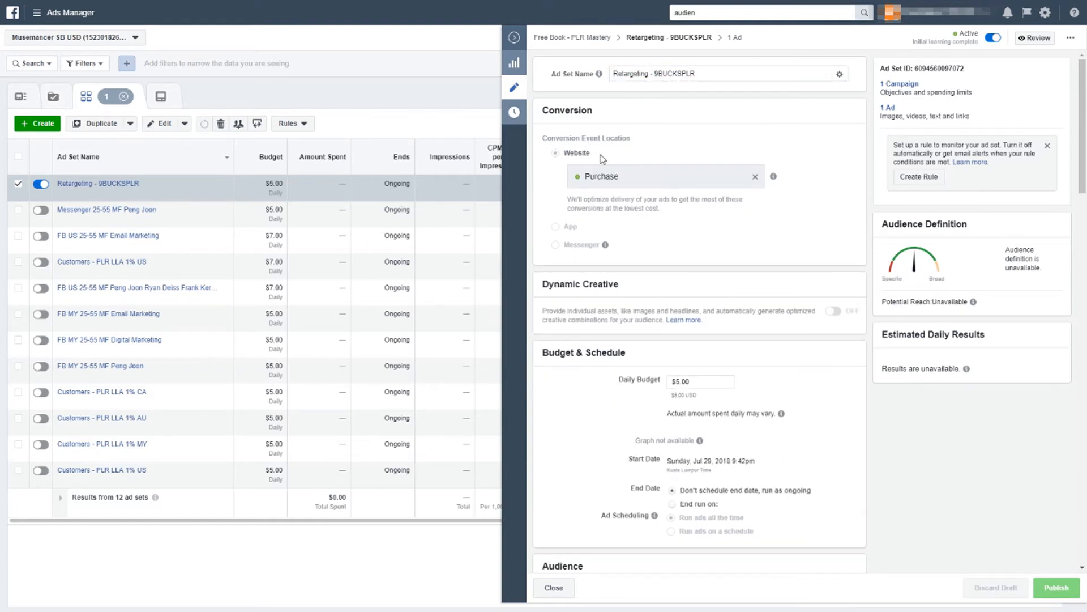
double_click(623, 176)
click(621, 146)
scroll(696, 169, down, 2)
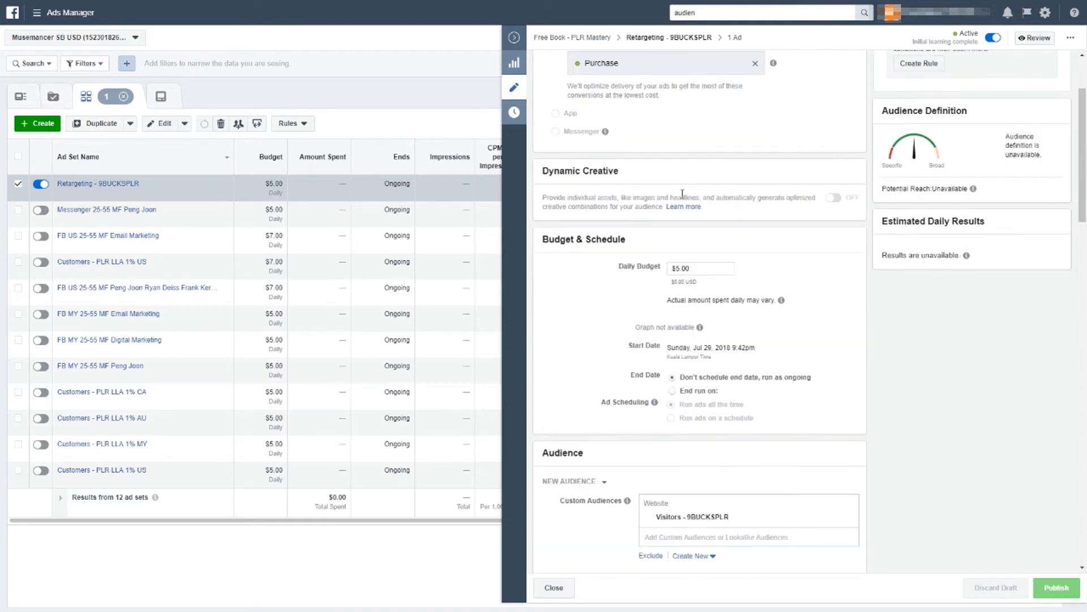
scroll(637, 202, down, 1)
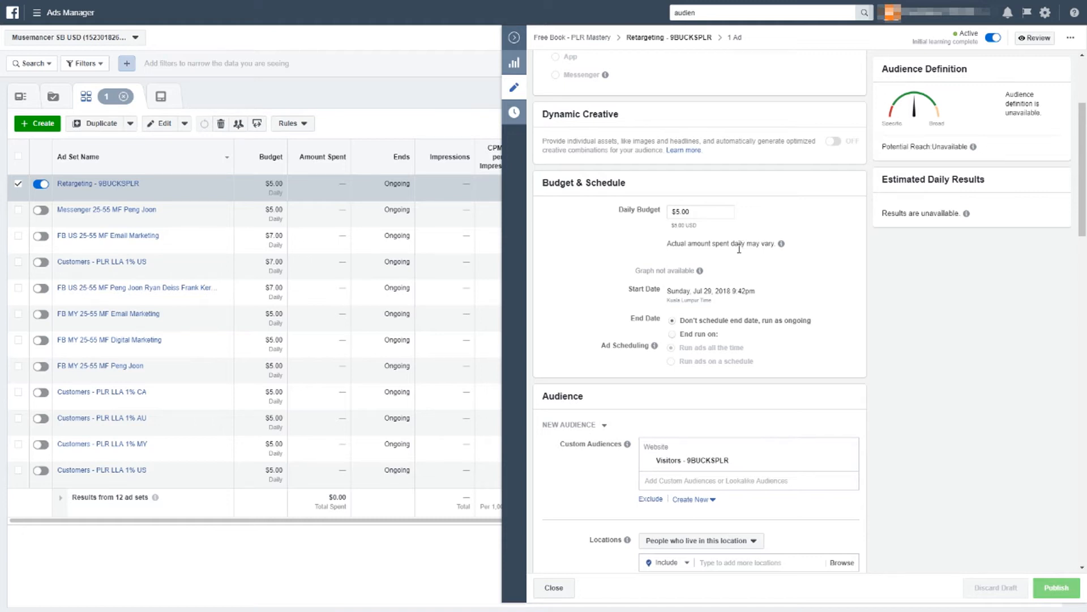
scroll(739, 250, down, 4)
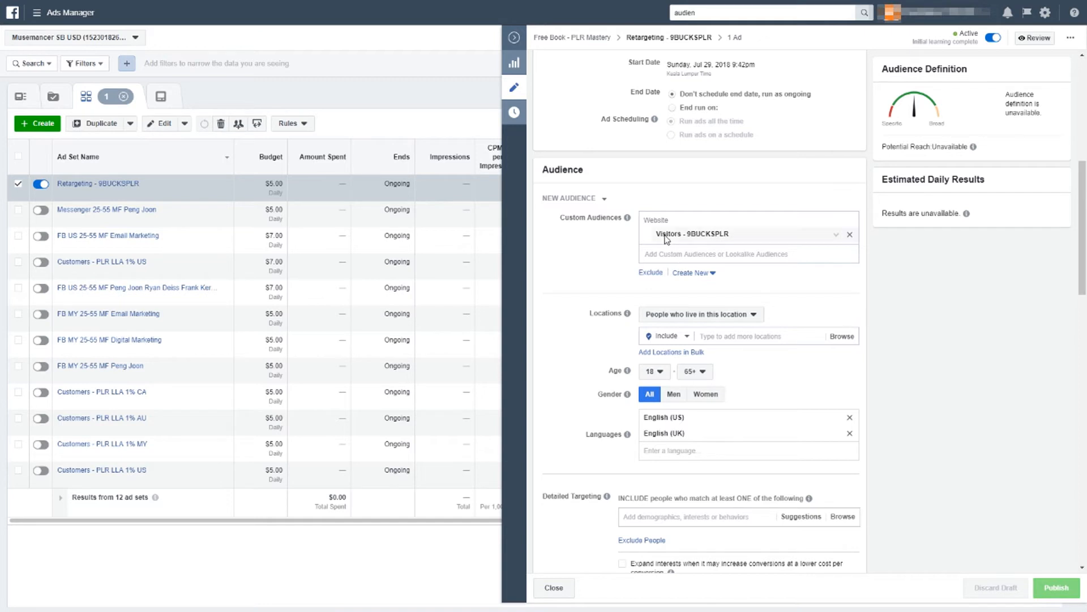
Step: Browse the list of custom audiences available to add to the ad set
click(680, 255)
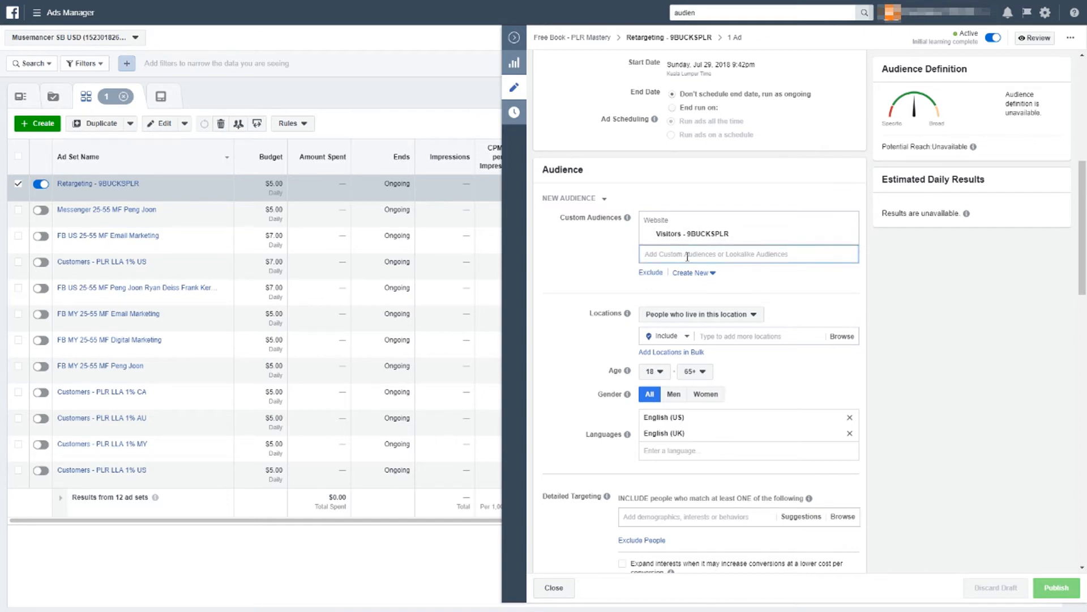
click(687, 255)
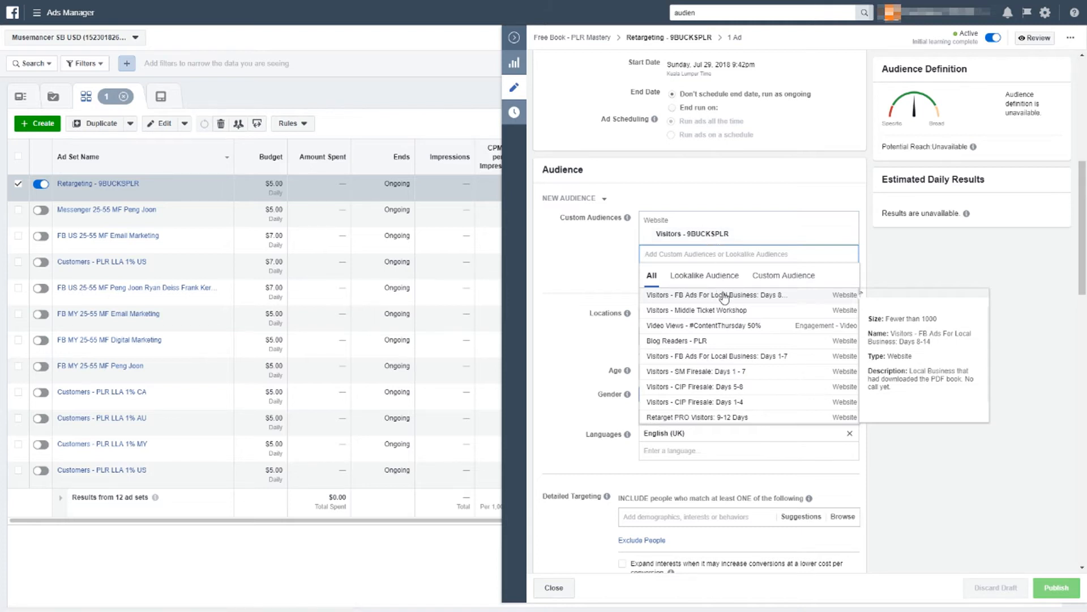
click(752, 277)
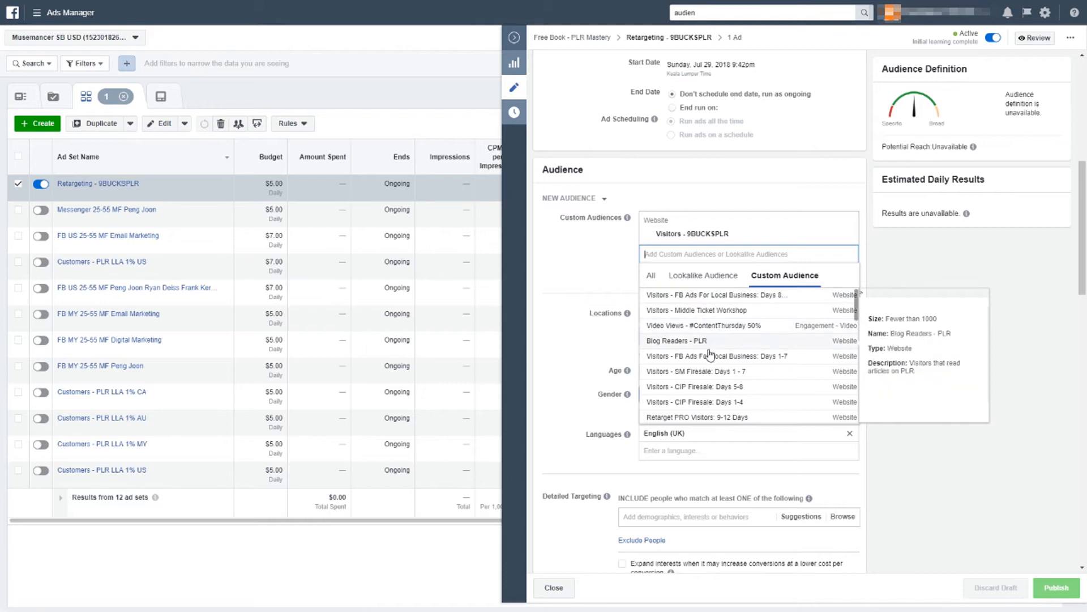
scroll(696, 345, down, 5)
scroll(692, 363, down, 3)
scroll(696, 357, up, 5)
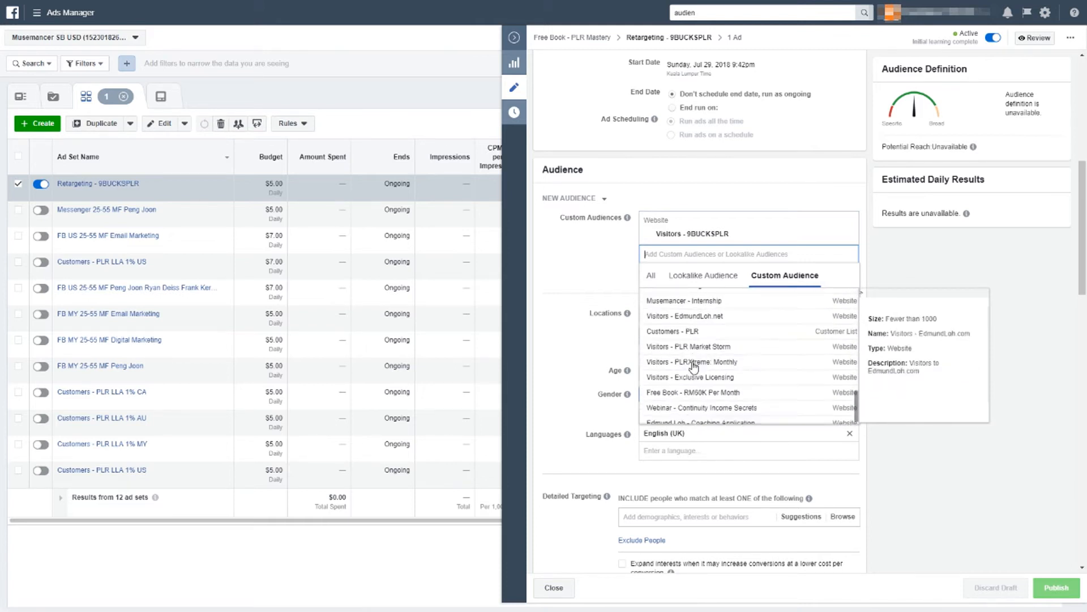
scroll(701, 354, up, 3)
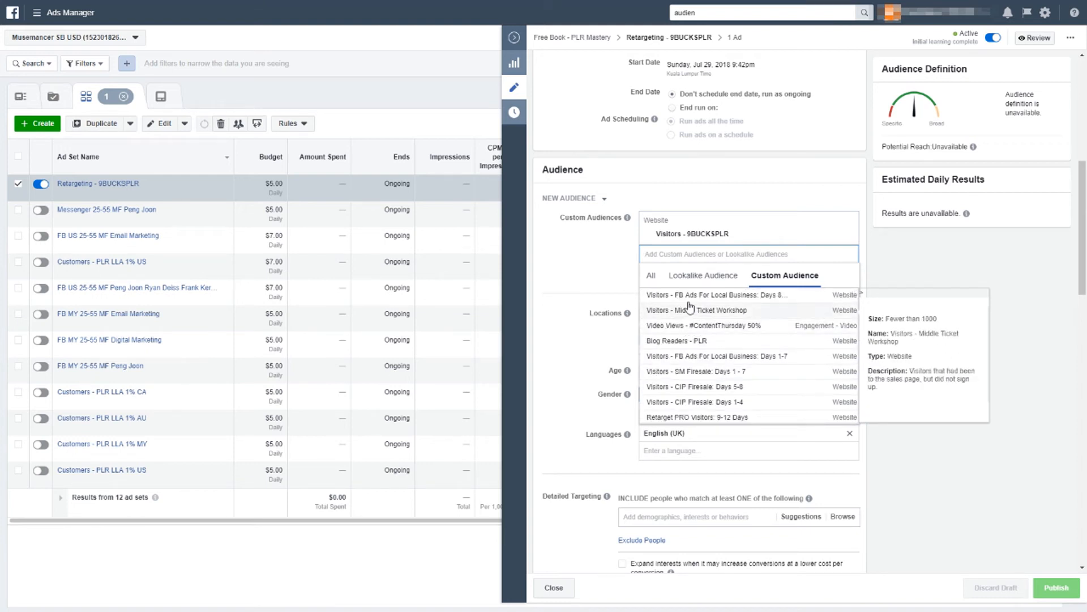
click(605, 268)
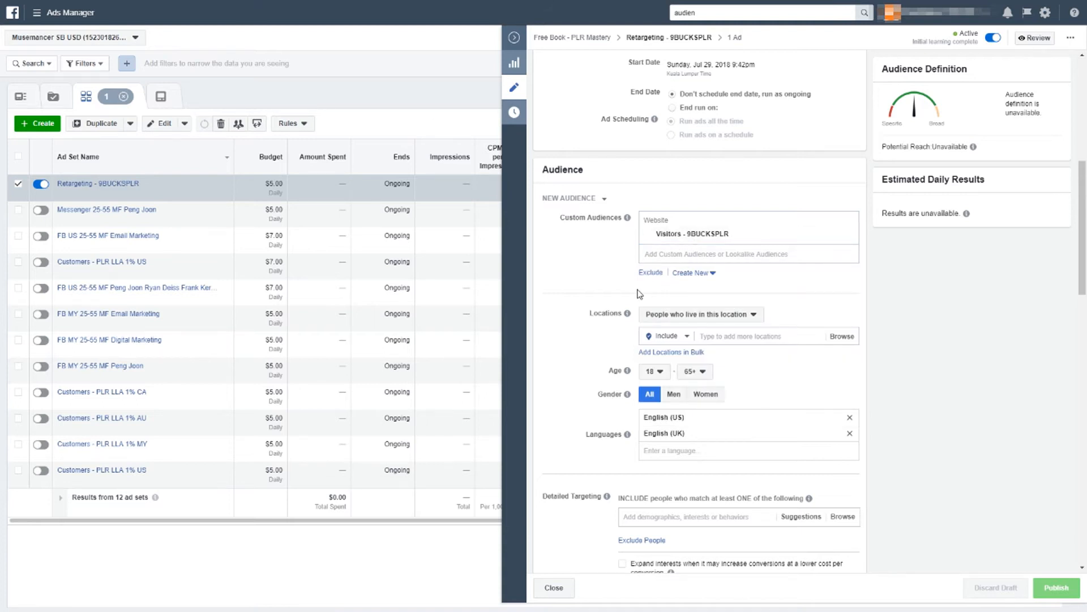
click(721, 339)
text(worldwide)
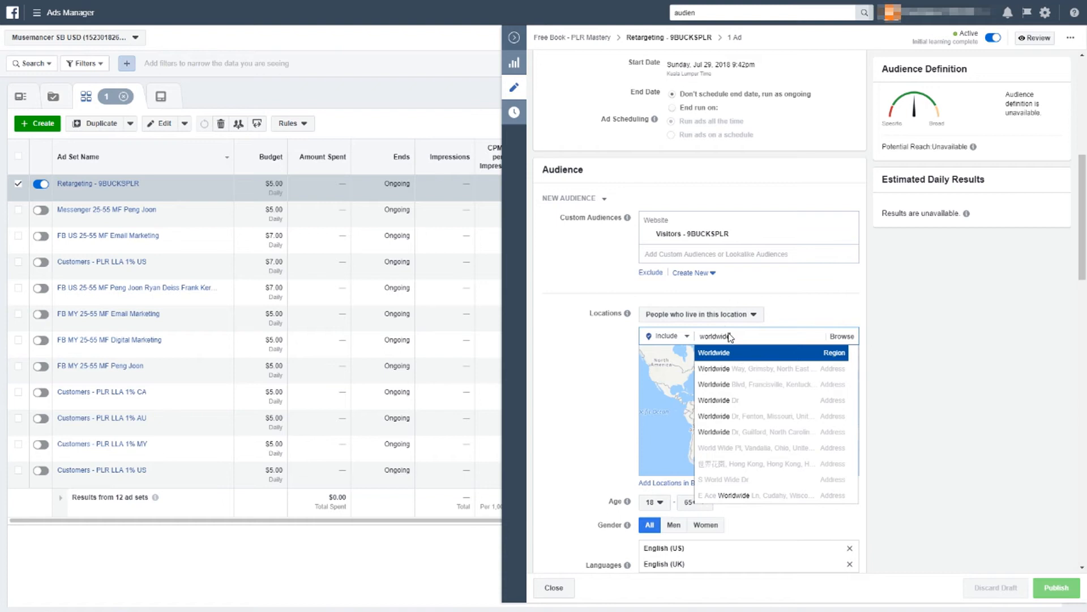
click(742, 357)
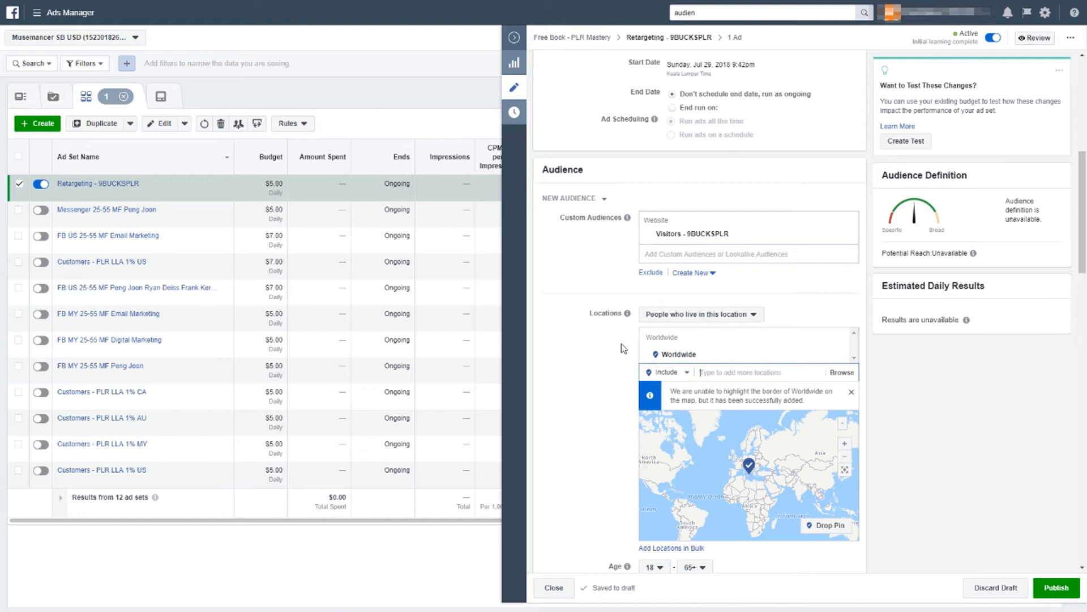
click(839, 339)
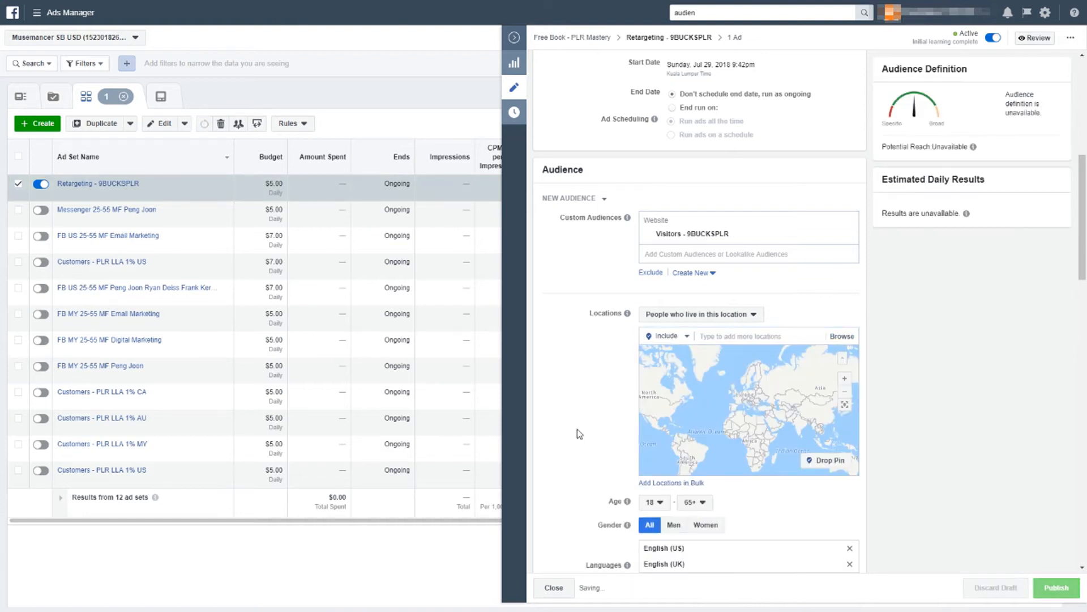
Step: Review the ad set's age, gender, language and detailed targeting settings
scroll(584, 436, down, 2)
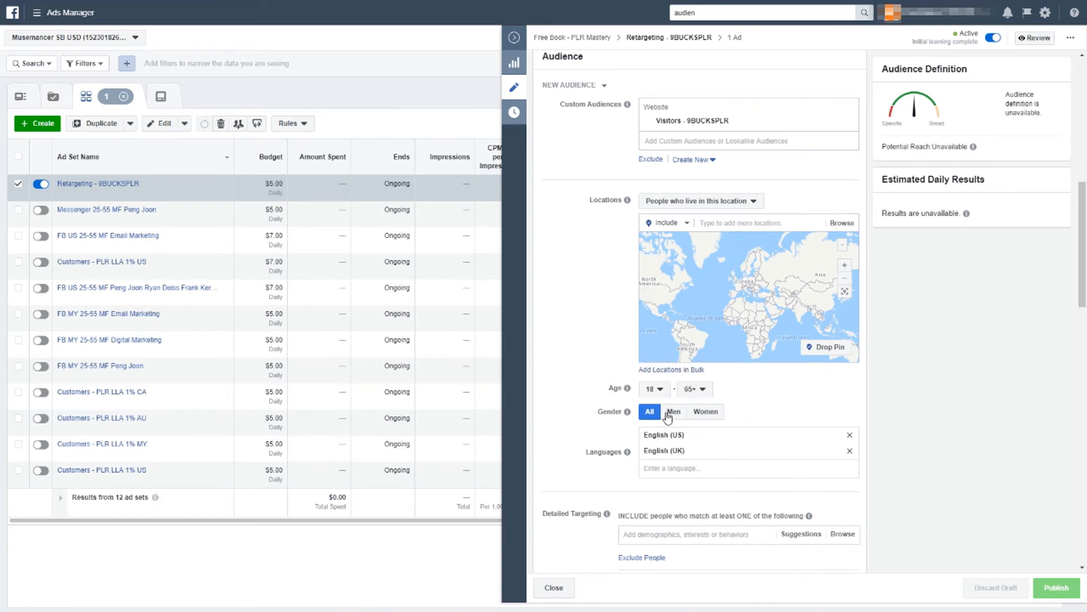
scroll(670, 413, down, 2)
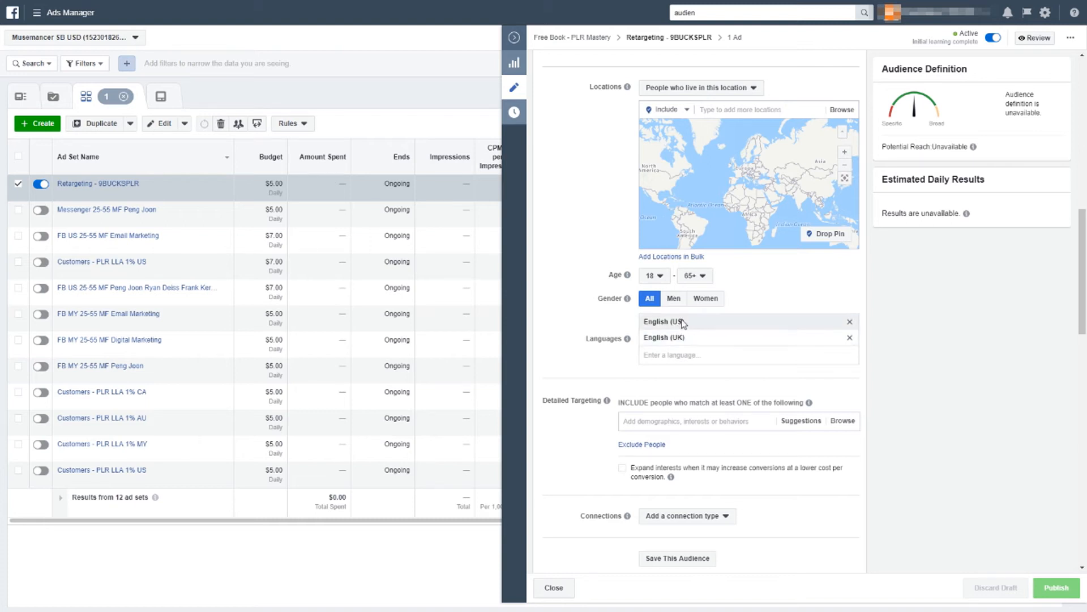
scroll(683, 323, down, 2)
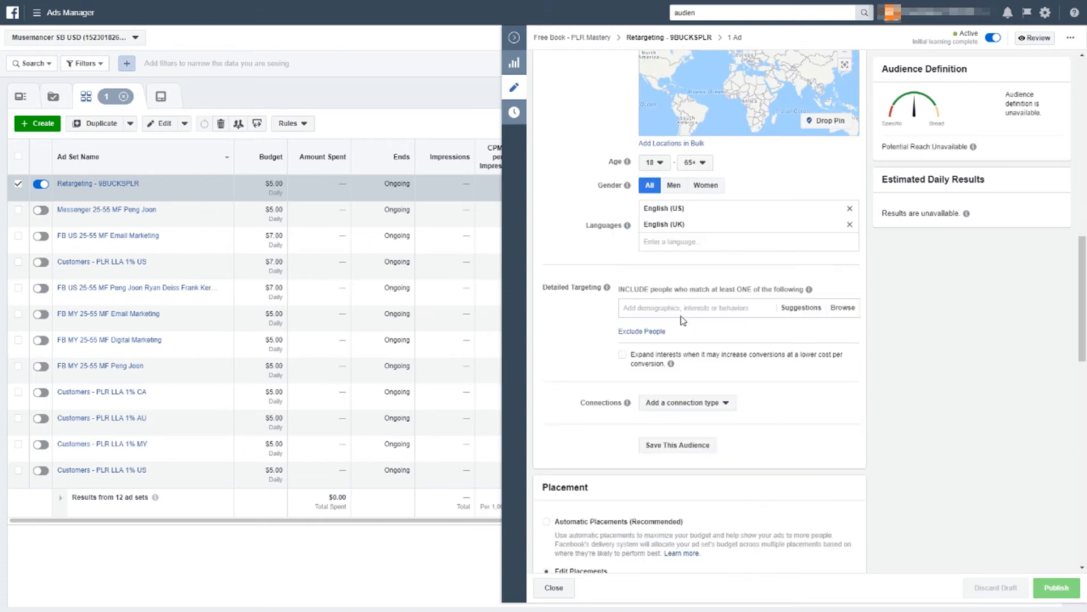
scroll(683, 320, down, 1)
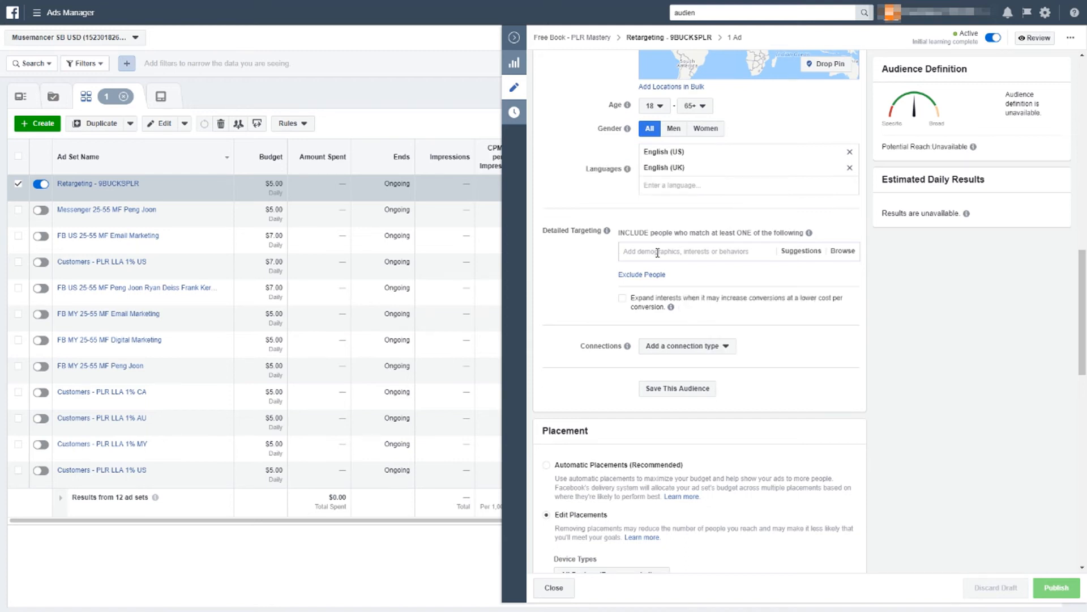
scroll(657, 252, up, 15)
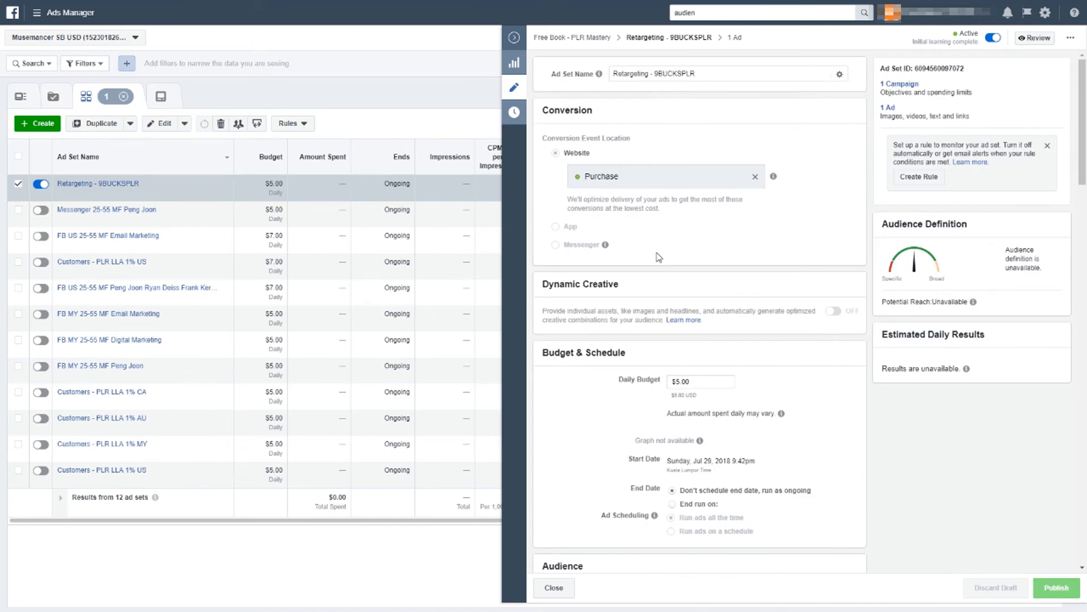
Step: Review the ad set's custom audience and placement settings
scroll(658, 257, down, 7)
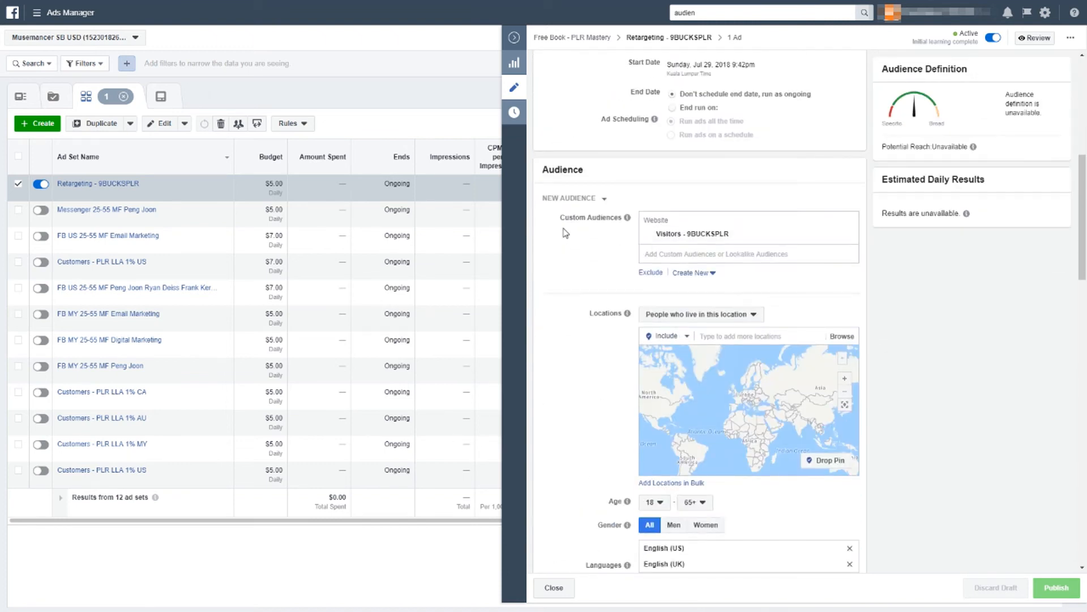
drag(561, 218, 626, 219)
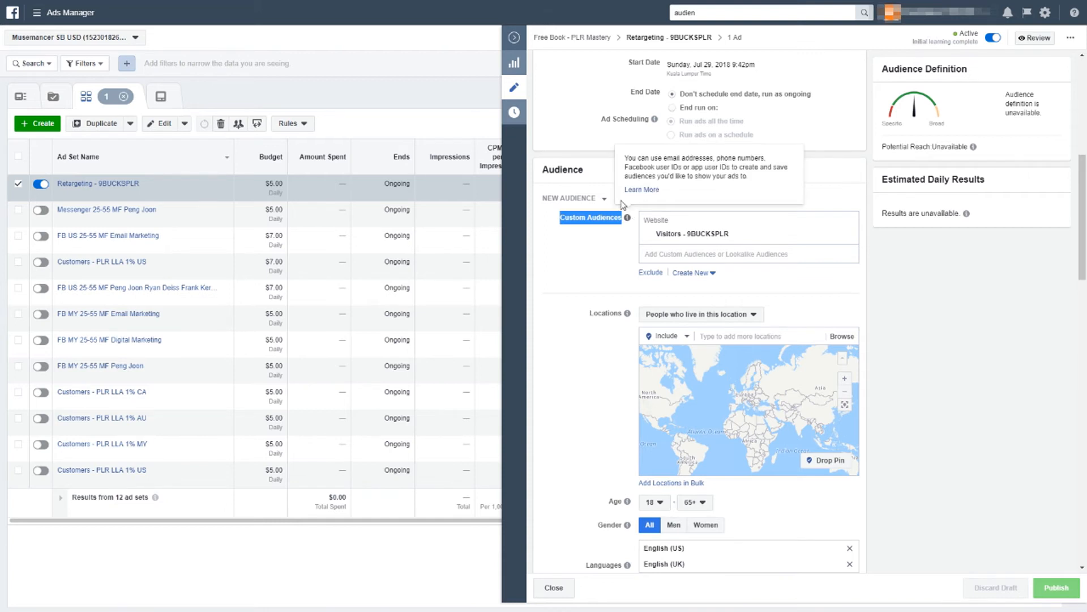
scroll(626, 289, down, 9)
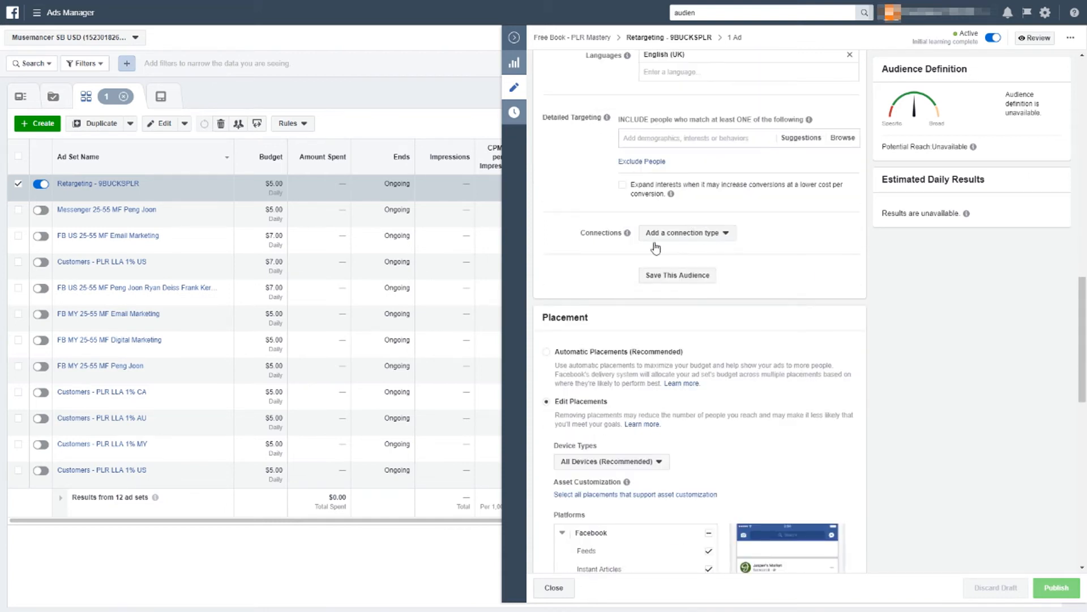
scroll(577, 295, down, 3)
scroll(583, 295, down, 1)
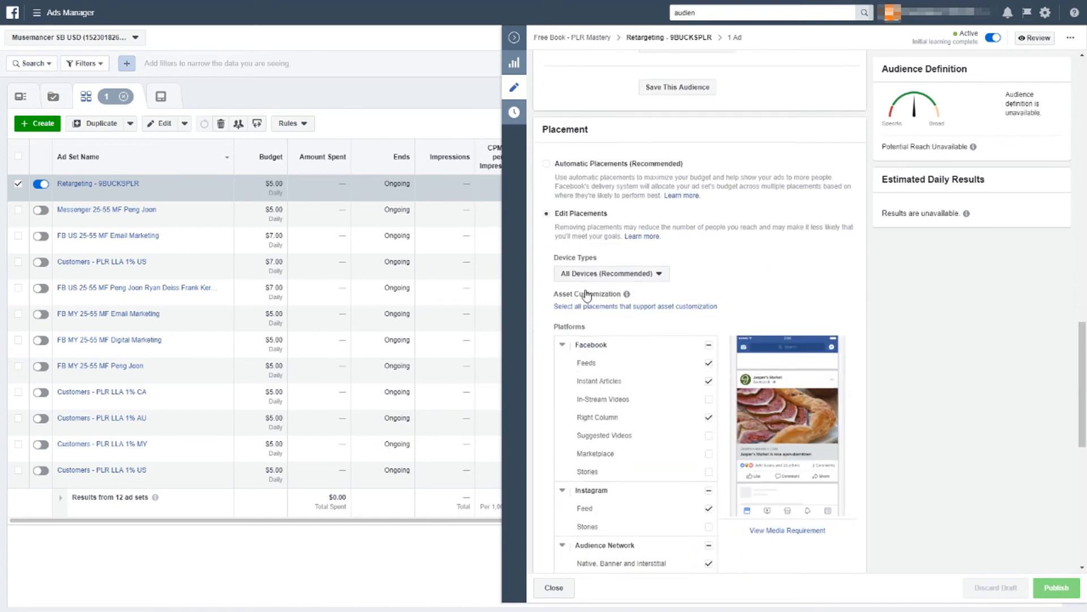
Step: Deselect all Facebook placements and toggle the Instagram, Audience Network and Messenger platform placements on
scroll(586, 290, down, 1)
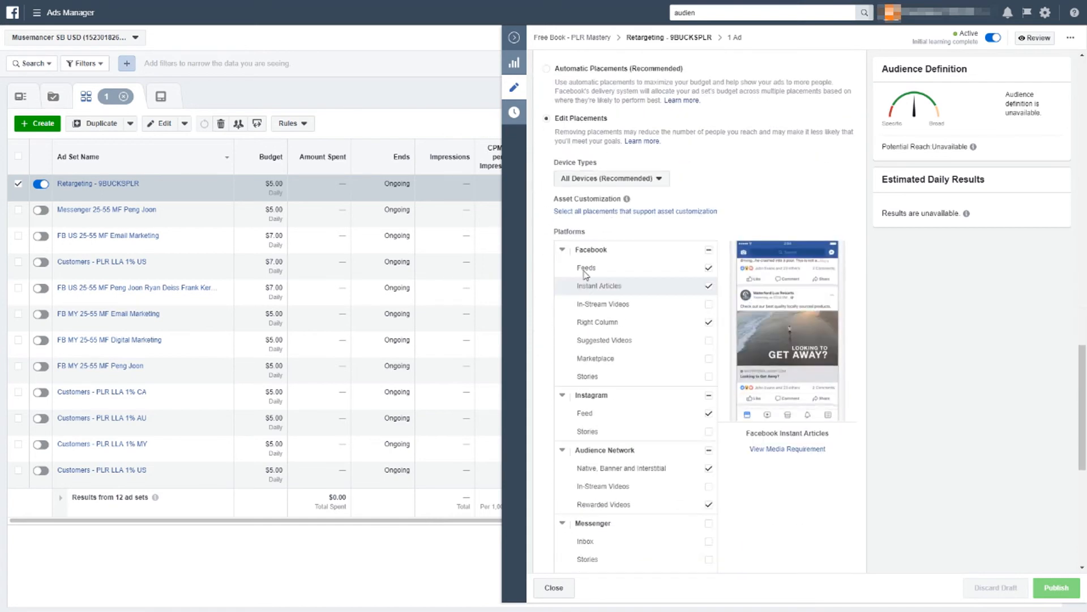
click(708, 252)
click(708, 253)
scroll(697, 365, down, 2)
click(708, 356)
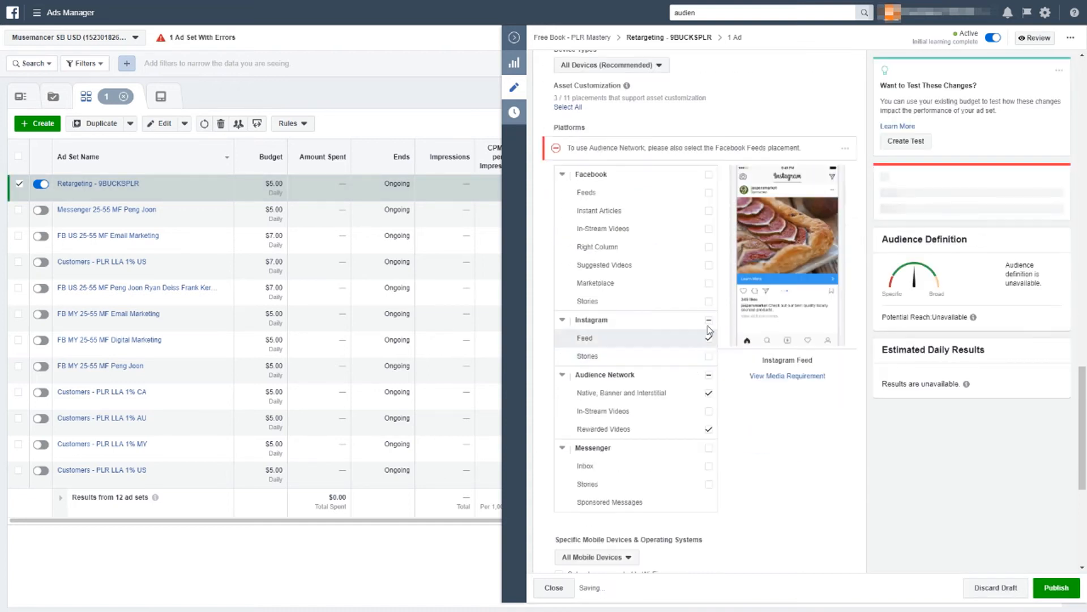
click(708, 375)
click(709, 375)
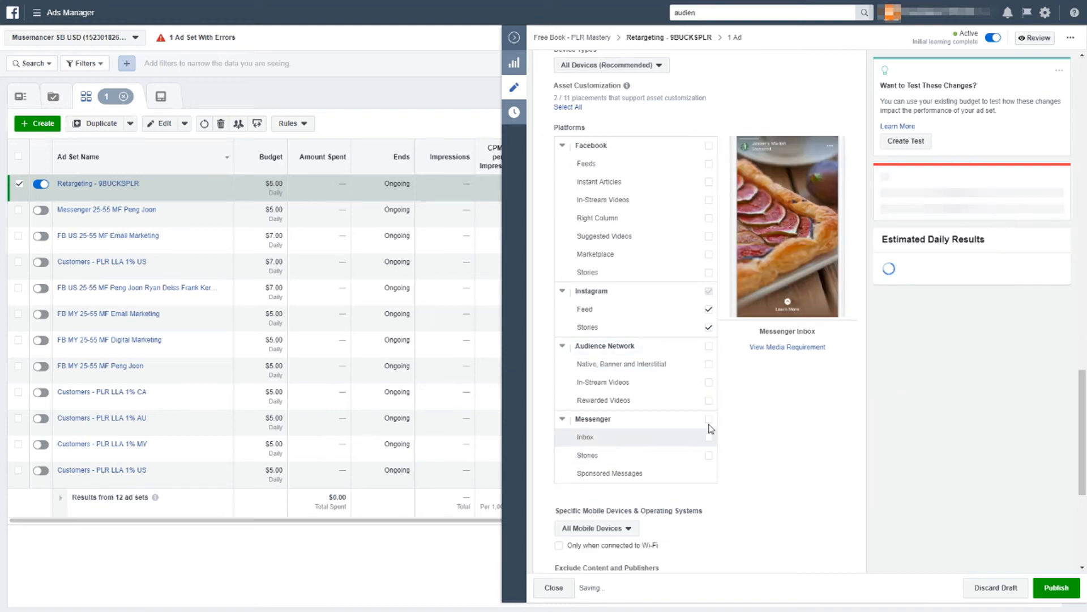
click(708, 419)
click(709, 419)
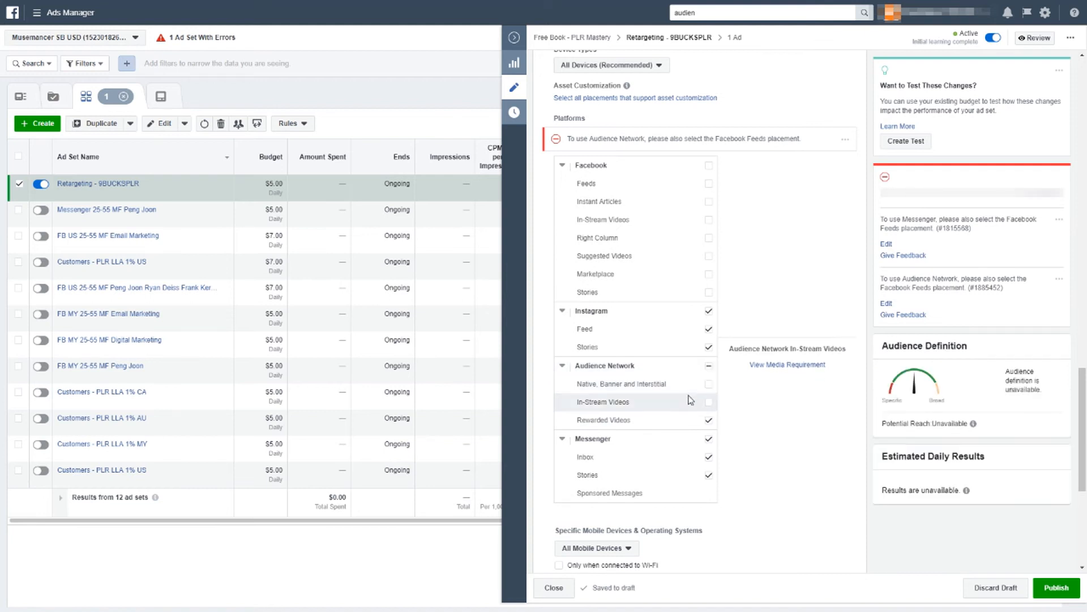
Step: Review the ad set's optimization and delivery settings, including conversion window and bid strategy
scroll(690, 391, down, 5)
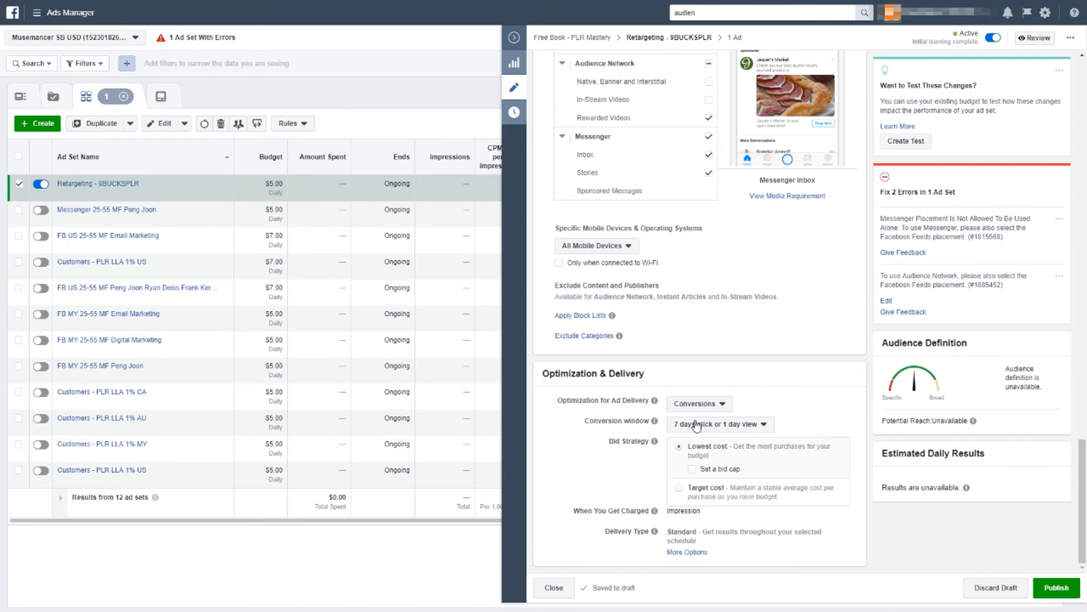
mouse_move(721, 453)
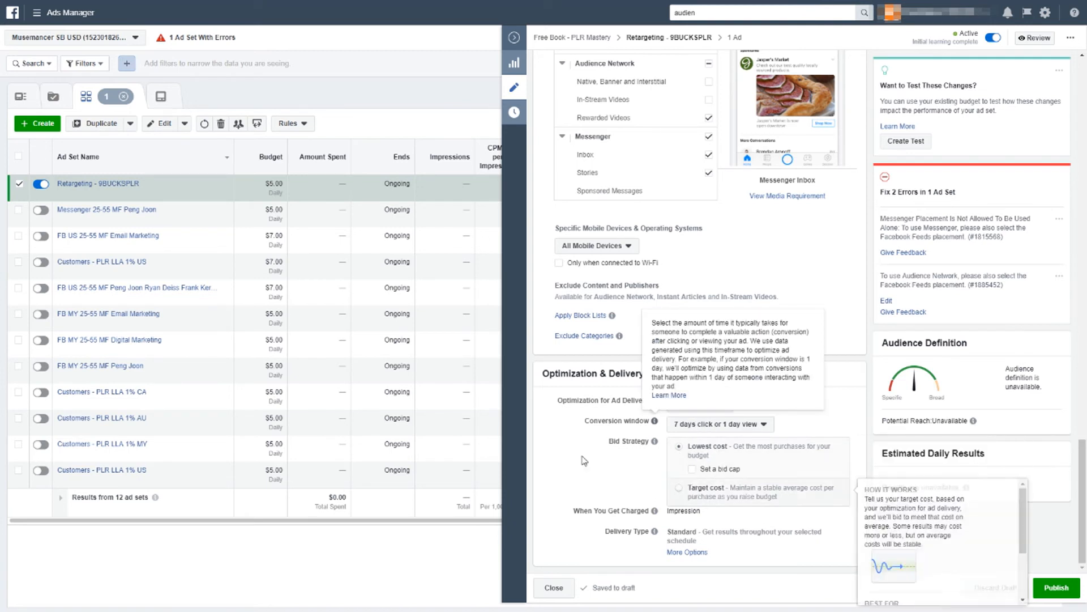
scroll(817, 280, up, 1)
scroll(817, 279, up, 15)
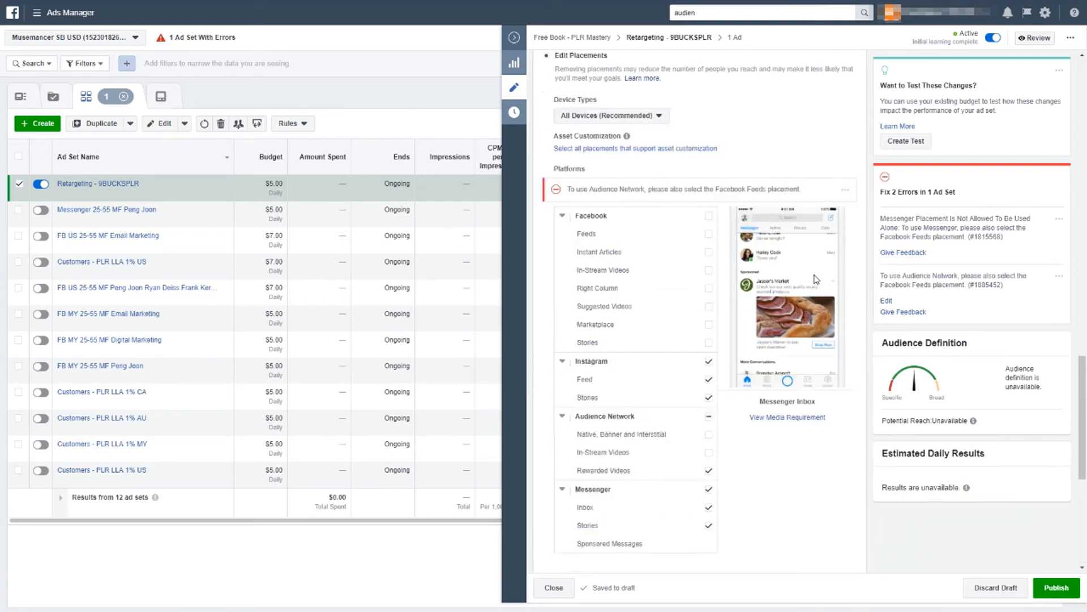
scroll(817, 280, up, 3)
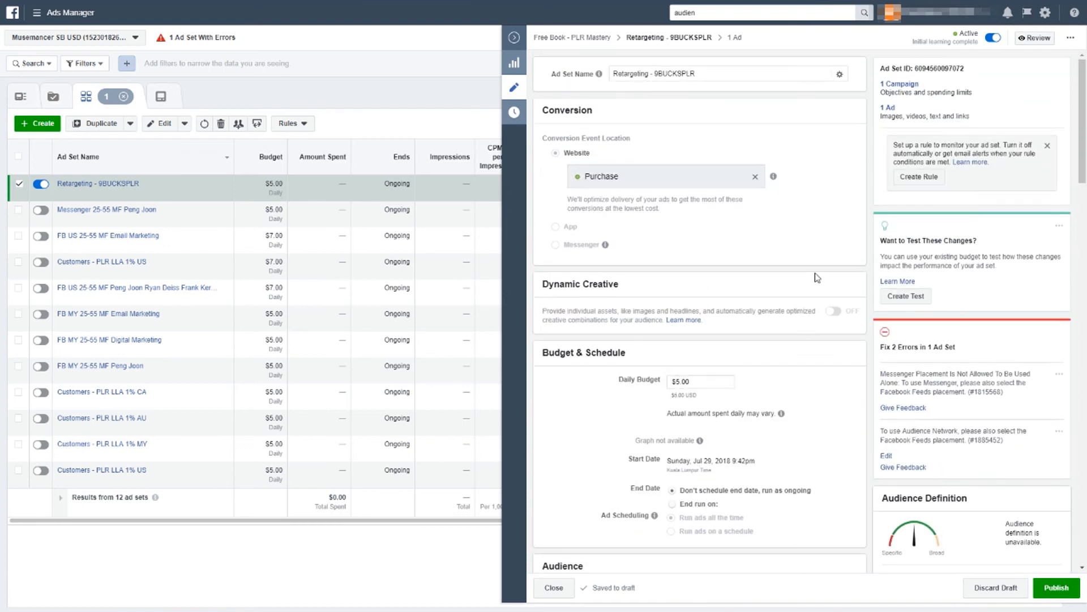
Step: Discard the ad set's unsaved draft changes
click(982, 592)
click(624, 236)
Step: Open the ad inside the Retargeting - 9BUCKSPLR ad set for editing
click(16, 185)
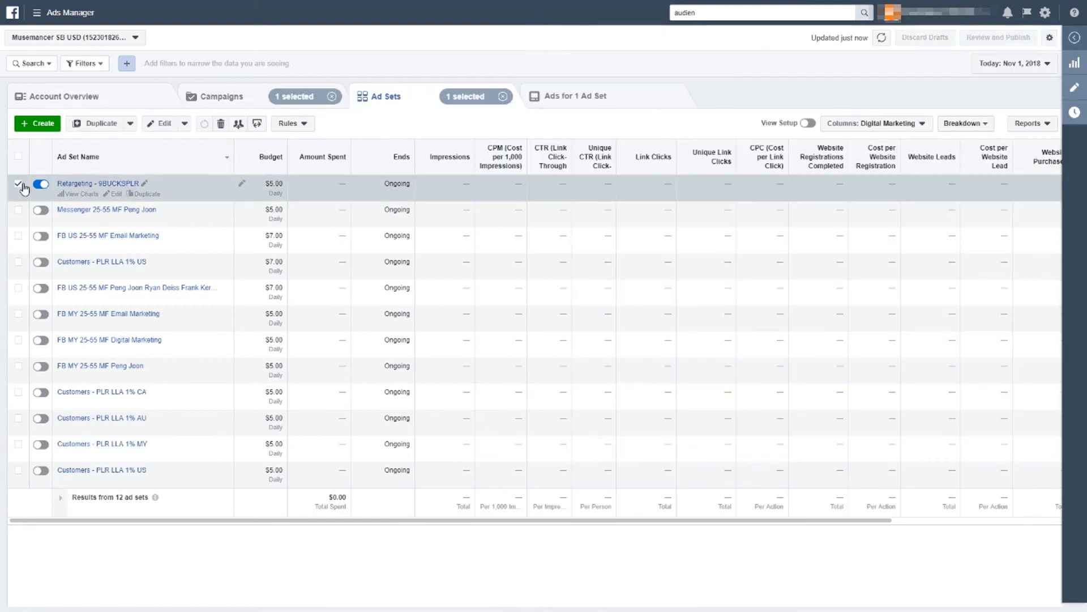
click(558, 109)
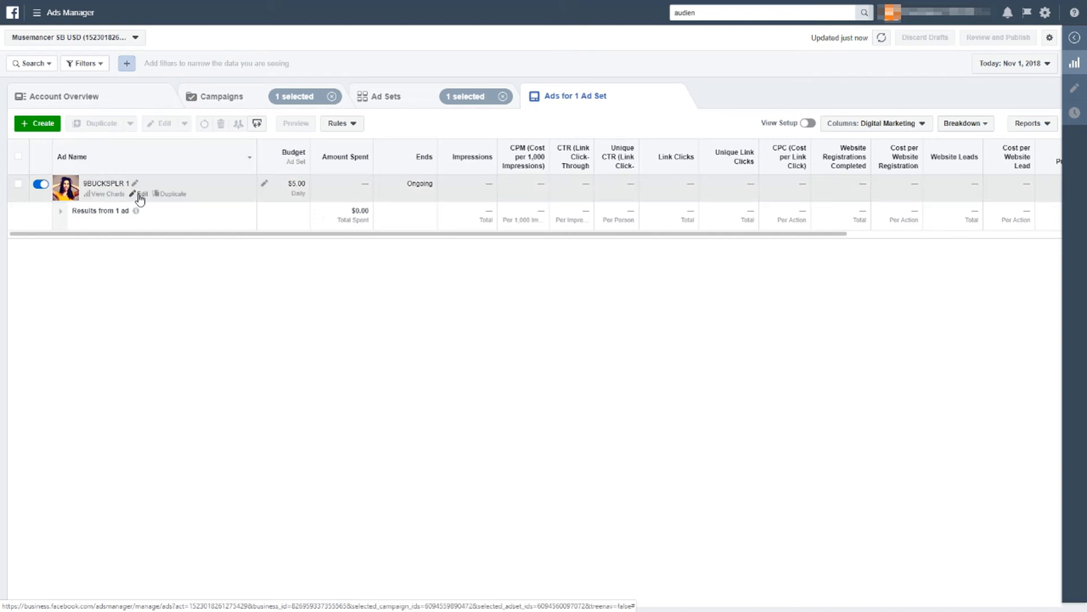
click(139, 194)
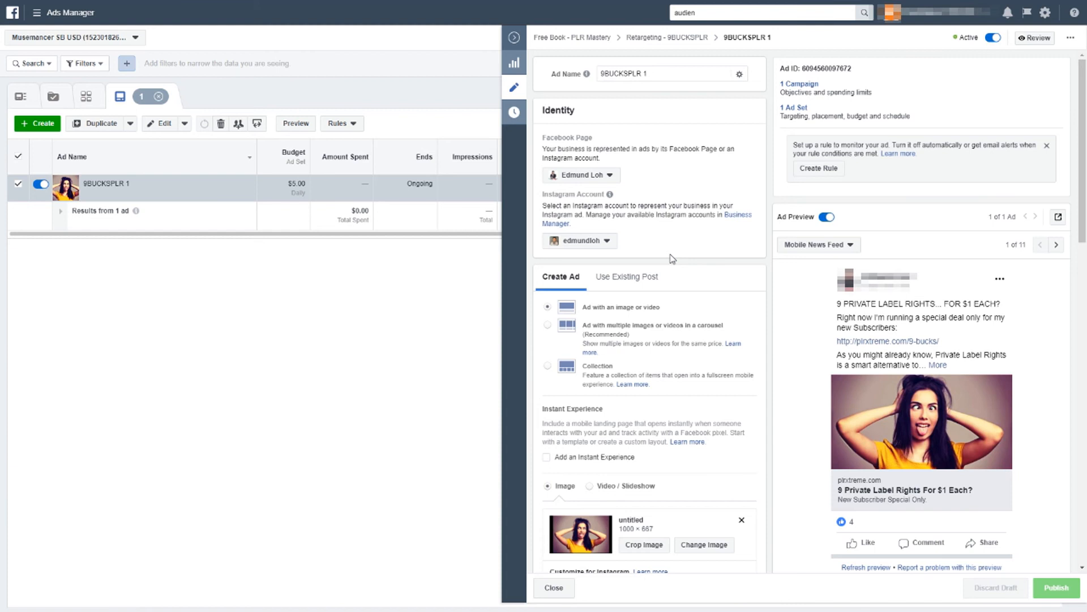
Step: Review the ad's format, image and primary text, and switch the preview to the next placement
scroll(674, 266, down, 4)
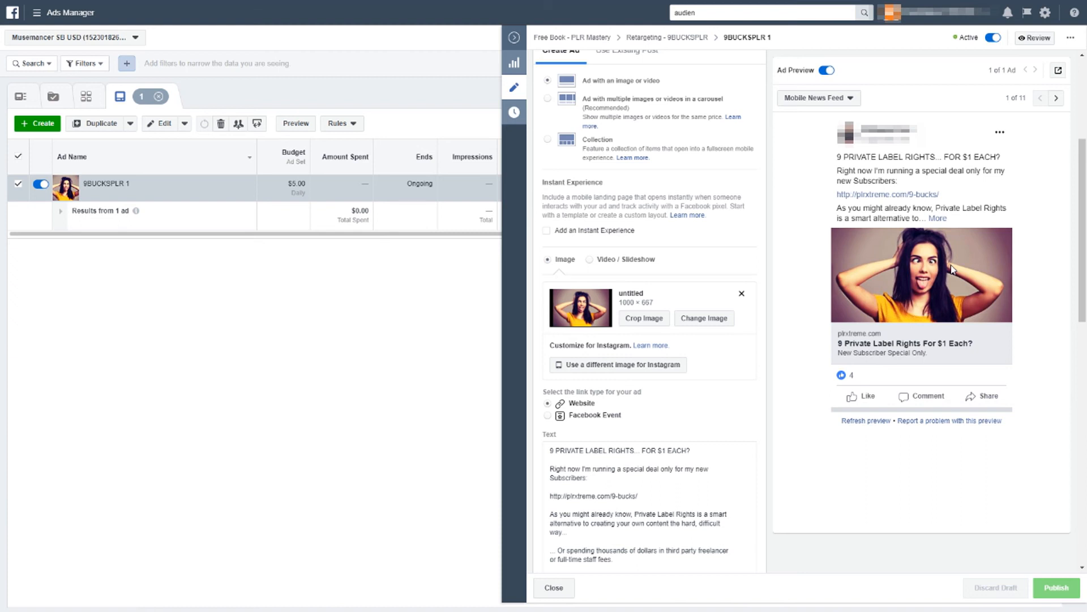
scroll(688, 388, down, 3)
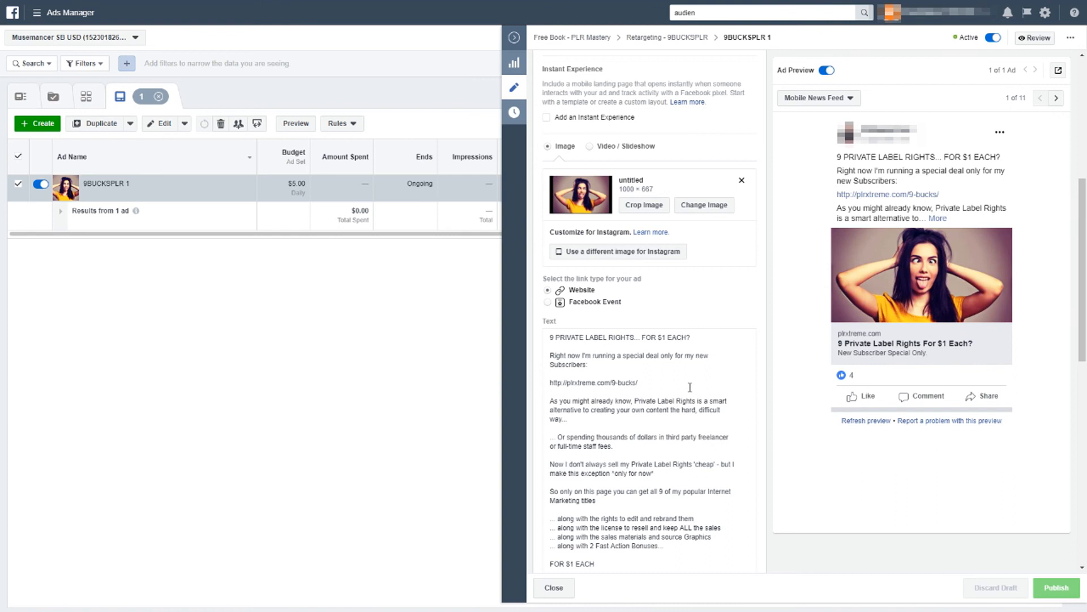
click(654, 304)
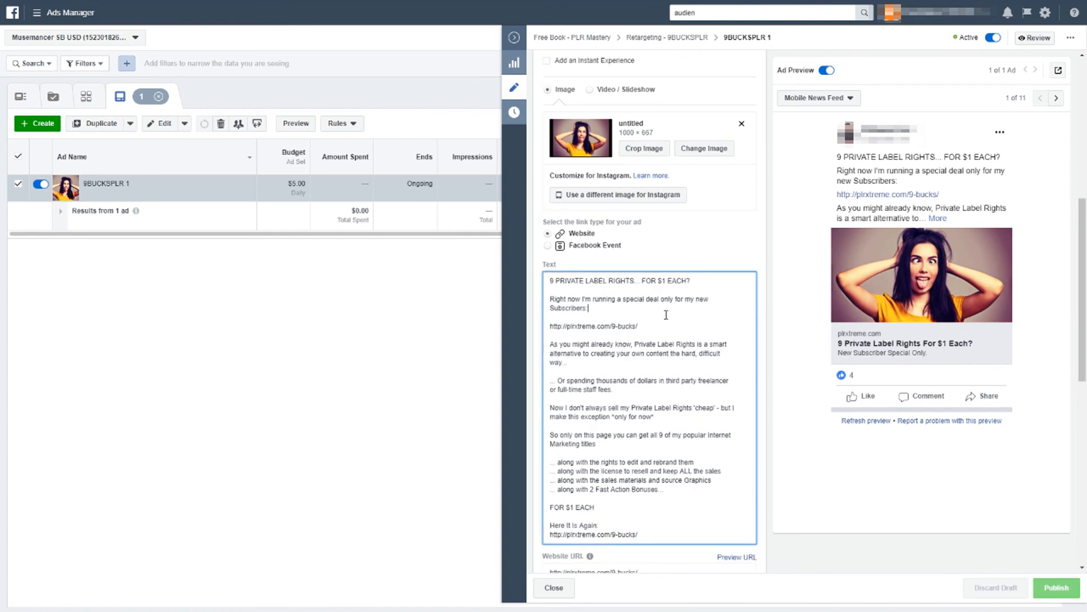
scroll(666, 315, down, 1)
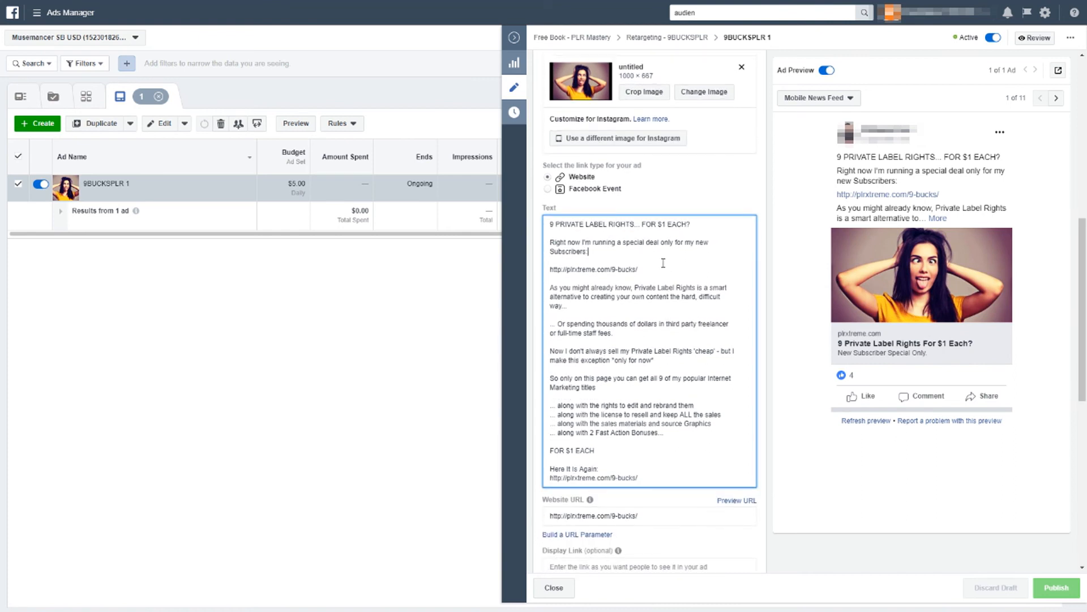
click(685, 331)
scroll(672, 378, down, 1)
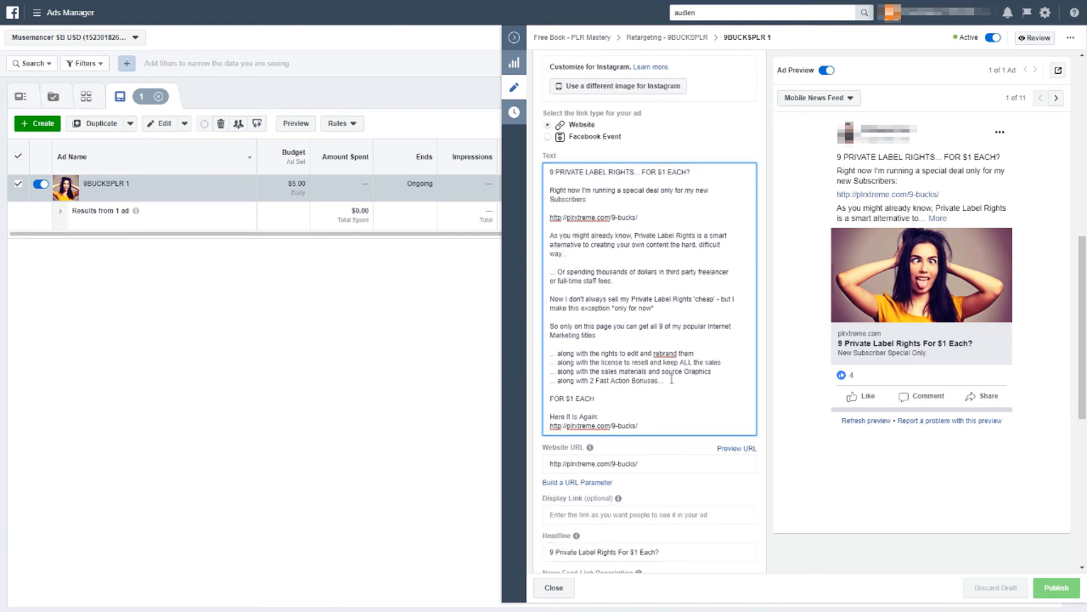
click(1056, 100)
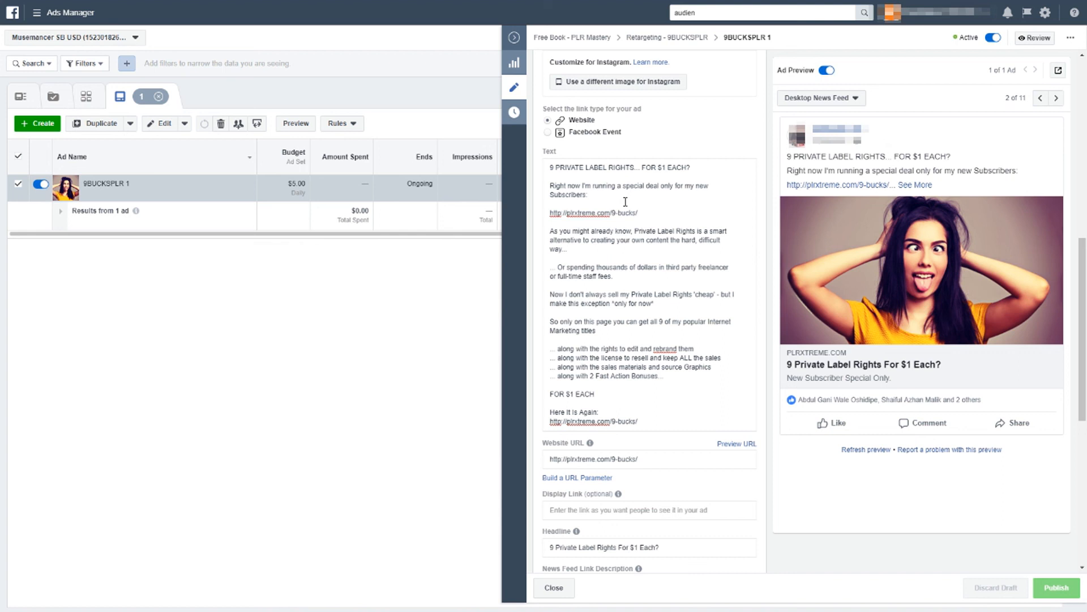
Step: Review the ad's website URL, headline, link description, call to action and tracking settings
scroll(625, 201, down, 3)
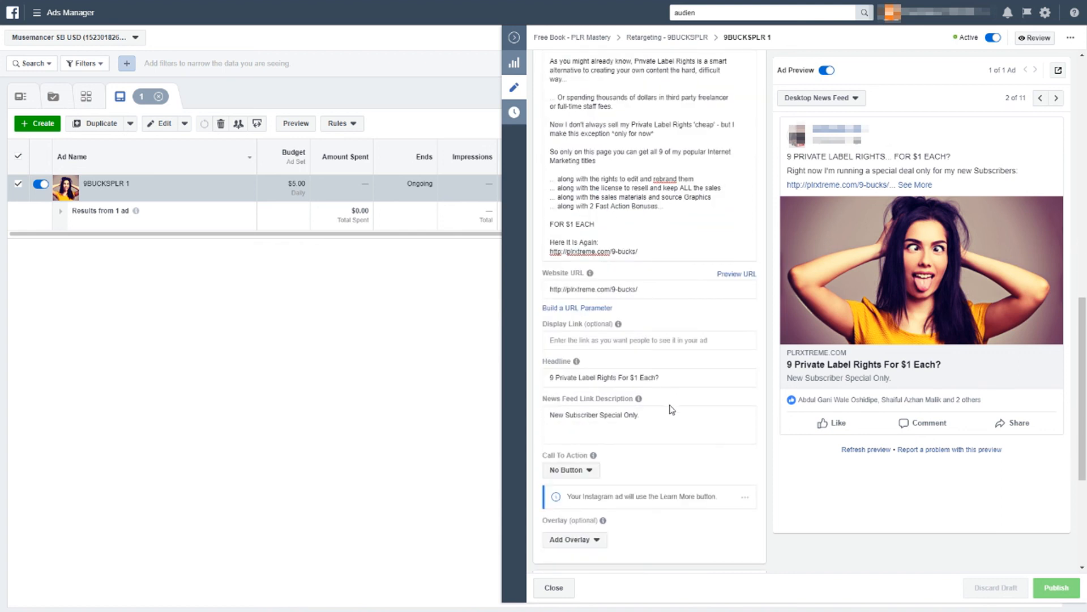
scroll(670, 410, down, 3)
scroll(671, 409, up, 10)
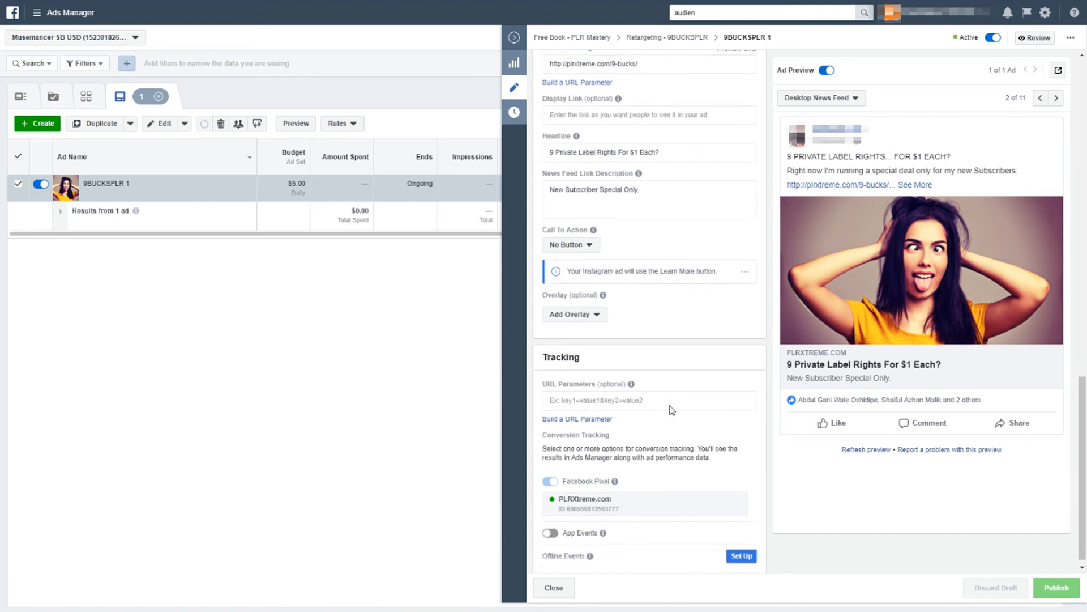
scroll(670, 406, up, 2)
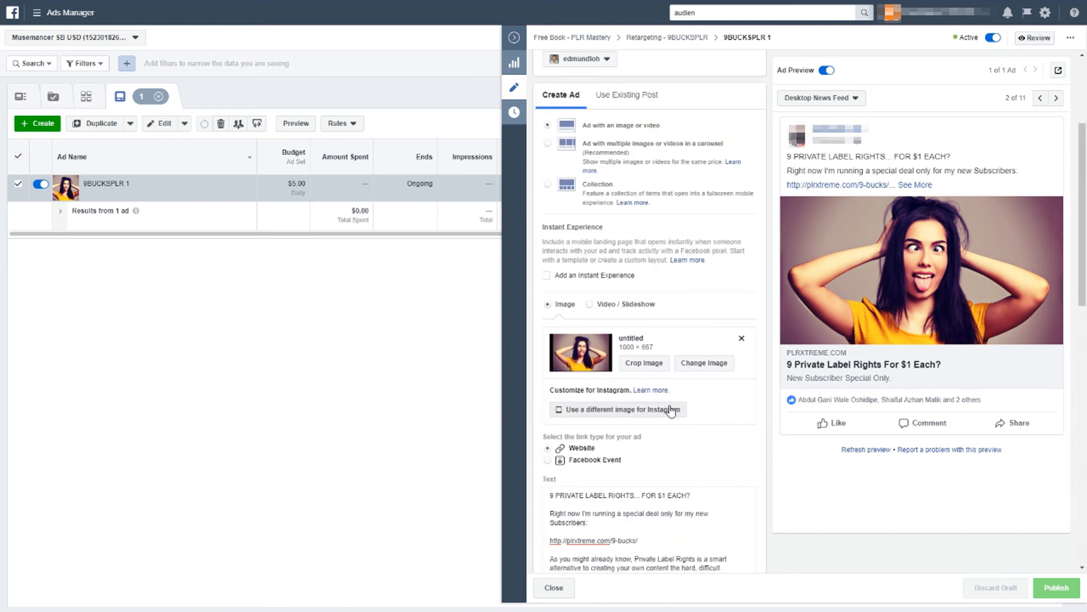
scroll(670, 405, down, 3)
click(669, 404)
scroll(672, 367, down, 2)
scroll(671, 367, down, 8)
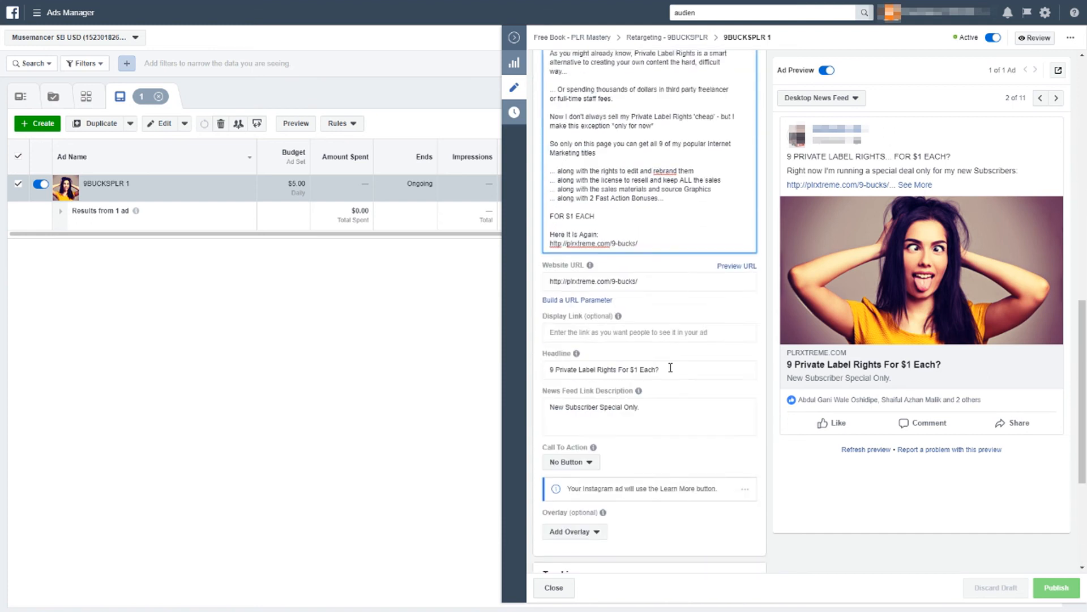